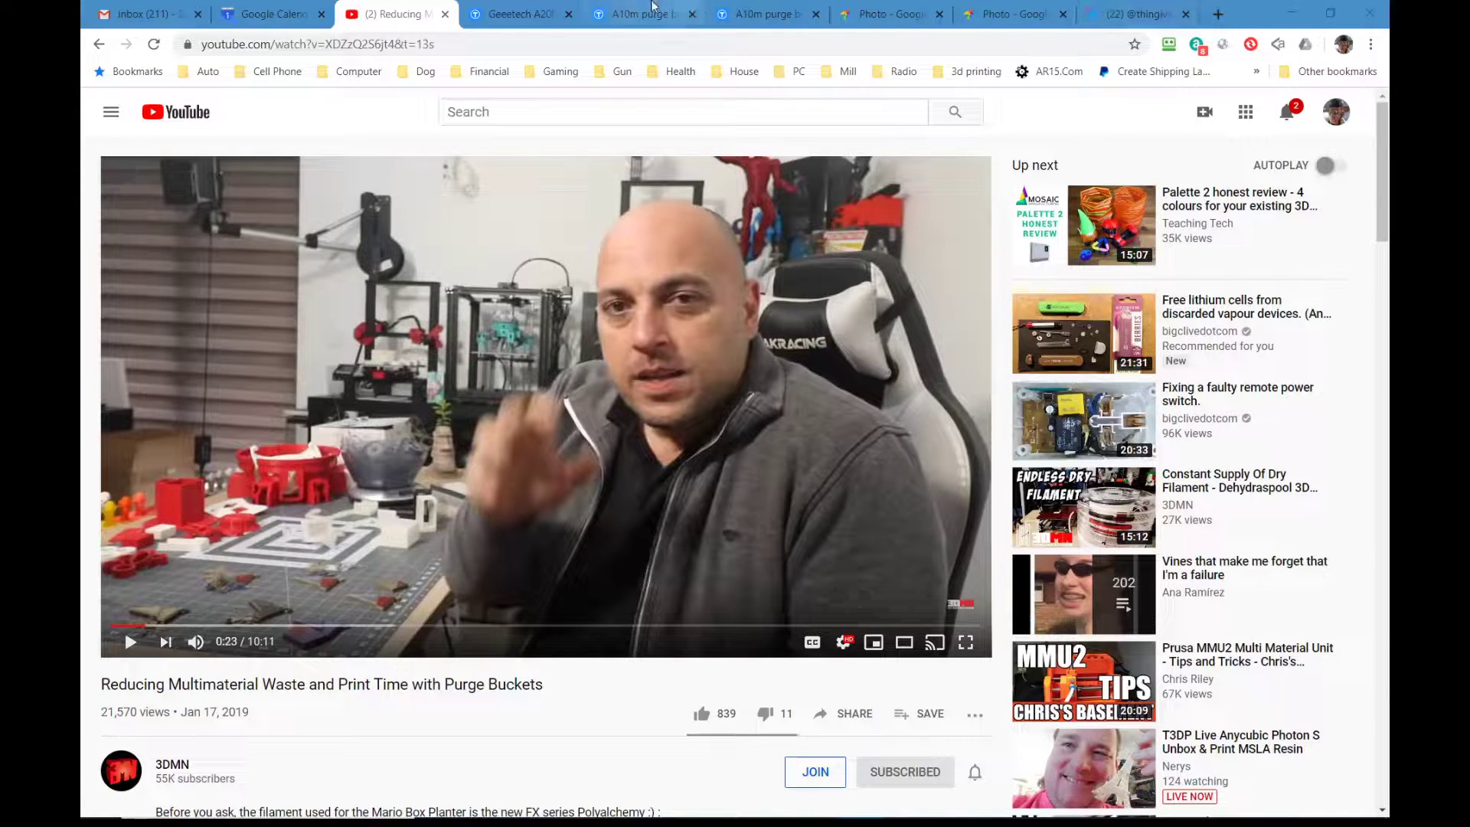
Bring up the Geeetech A20M Purge Bucket page and review its Simplify3D tool changing script
left_click(525, 22)
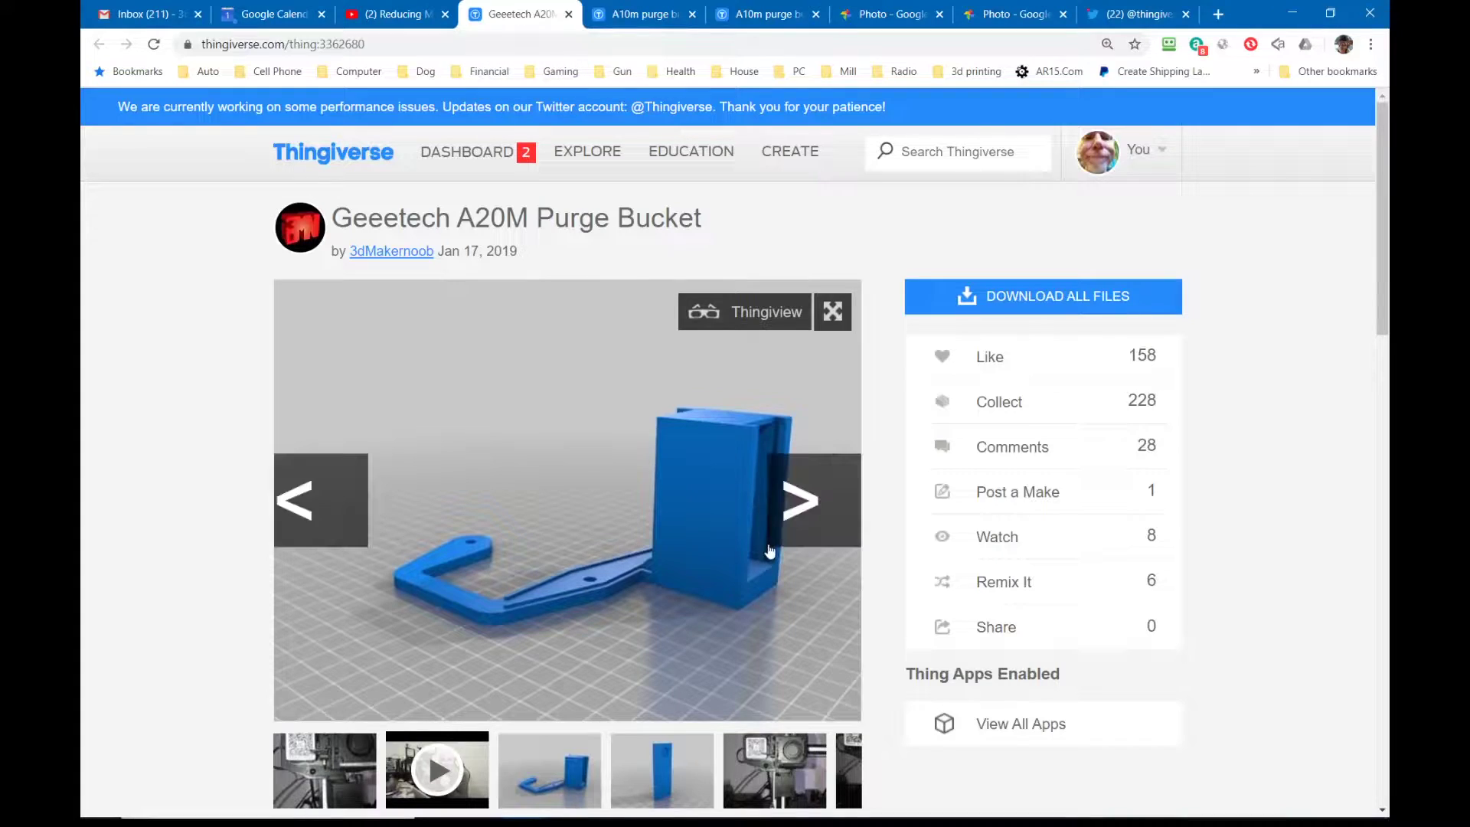
mouse_move(478, 650)
scroll(724, 562, "down", 1)
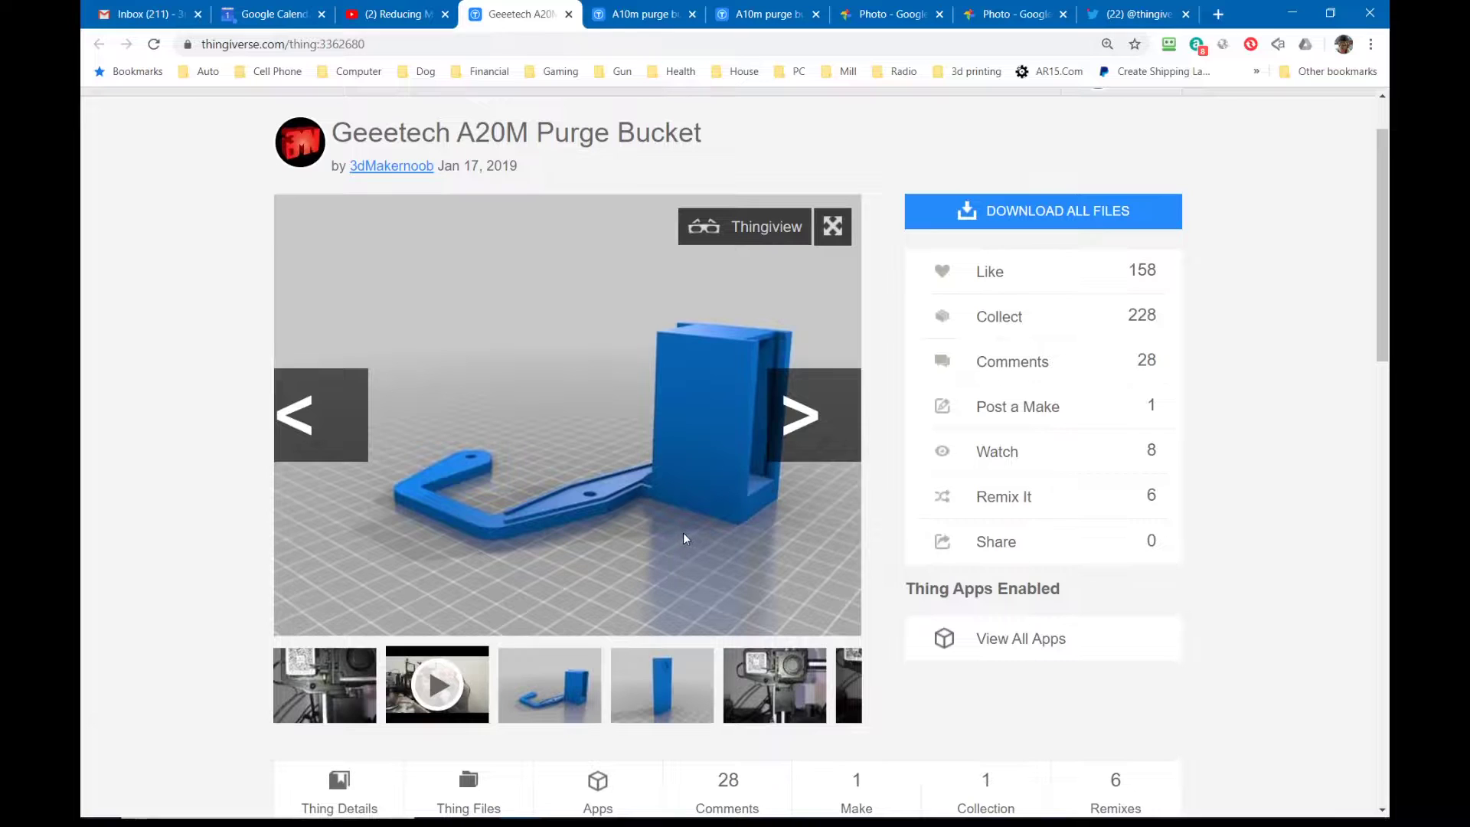
scroll(683, 531, "down", 2)
scroll(709, 490, "up", 3)
scroll(707, 497, "down", 10)
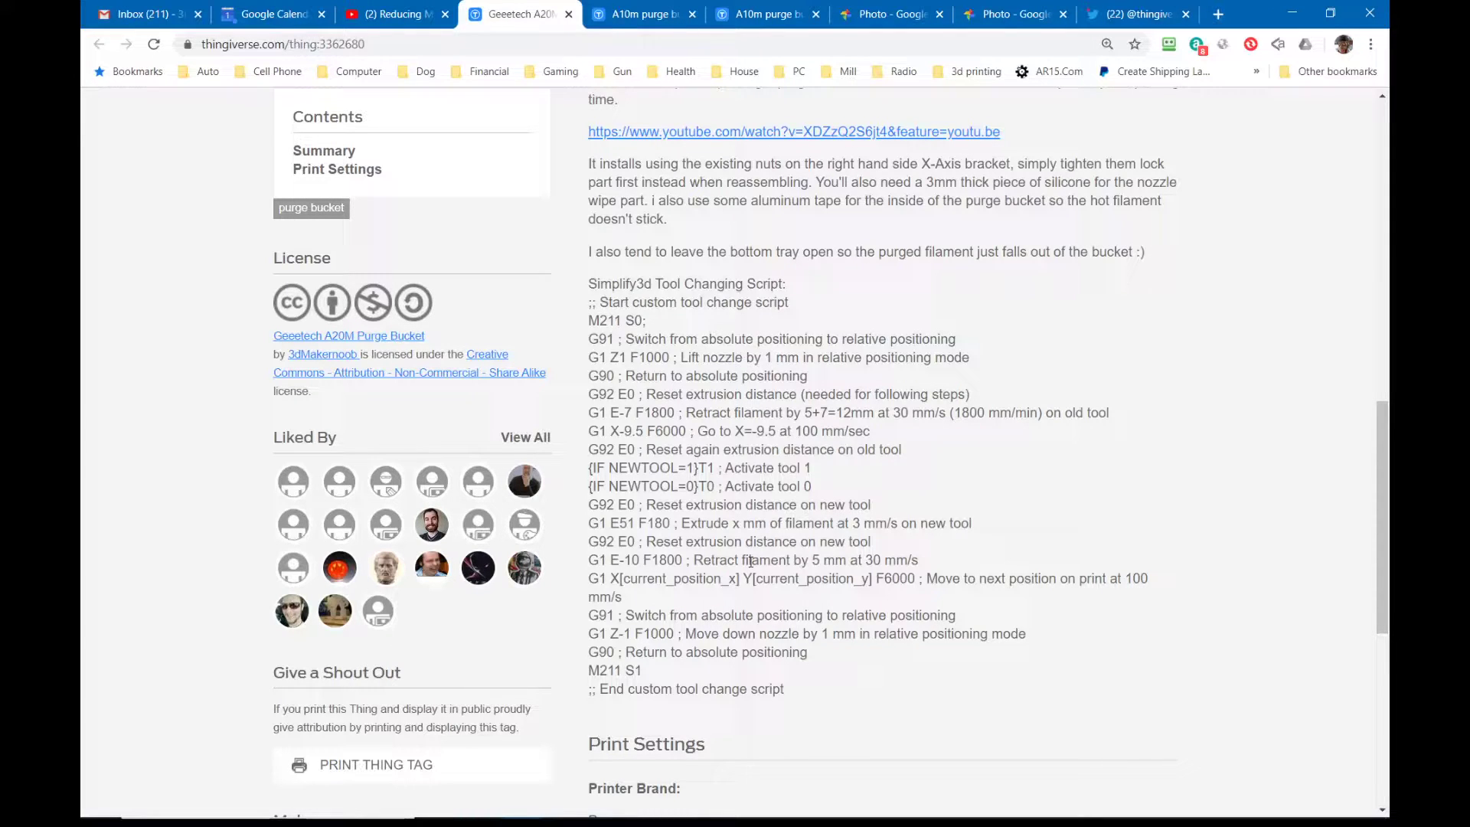
scroll(750, 562, "up", 10)
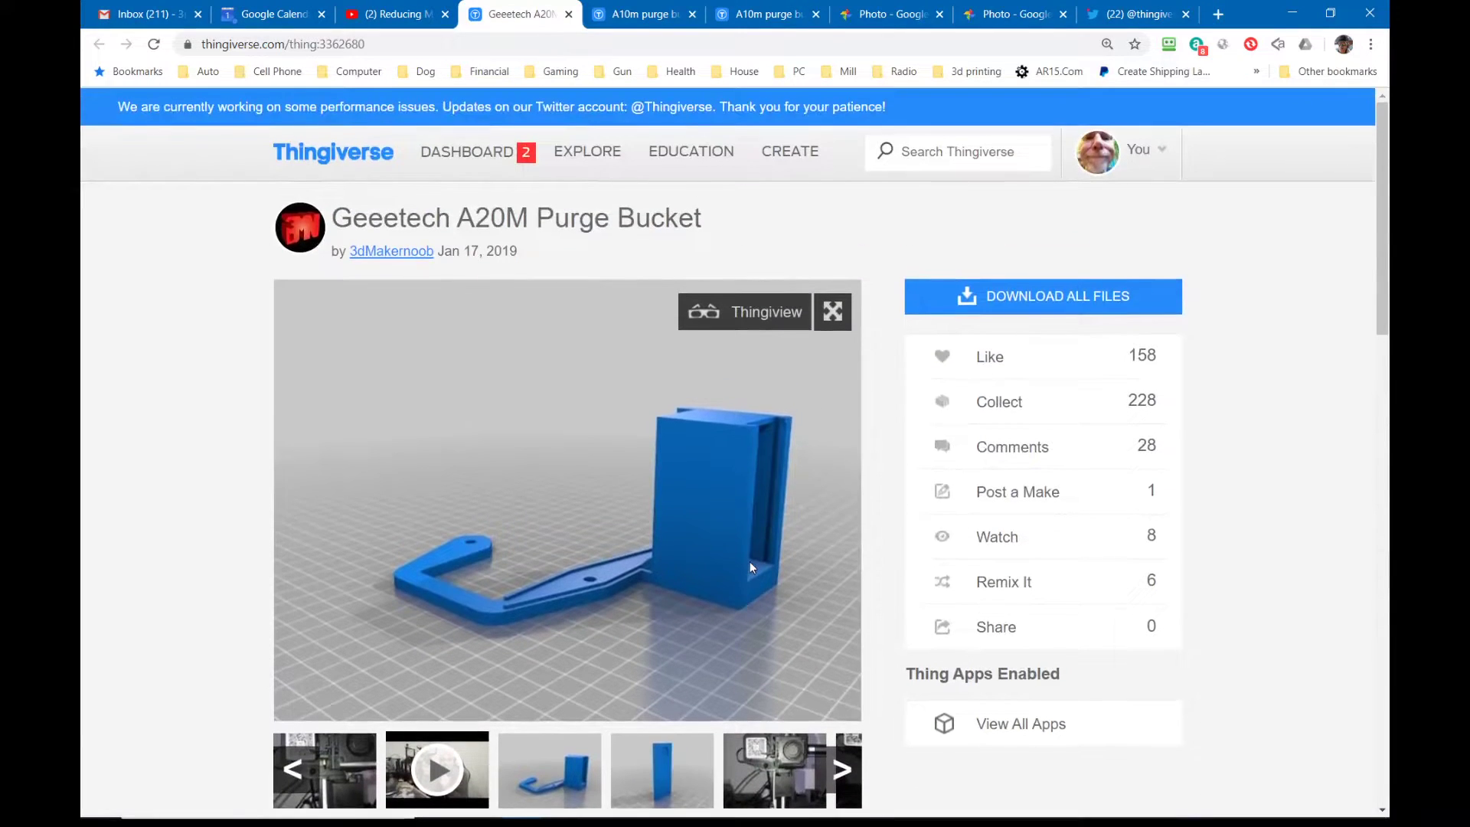
mouse_move(750, 562)
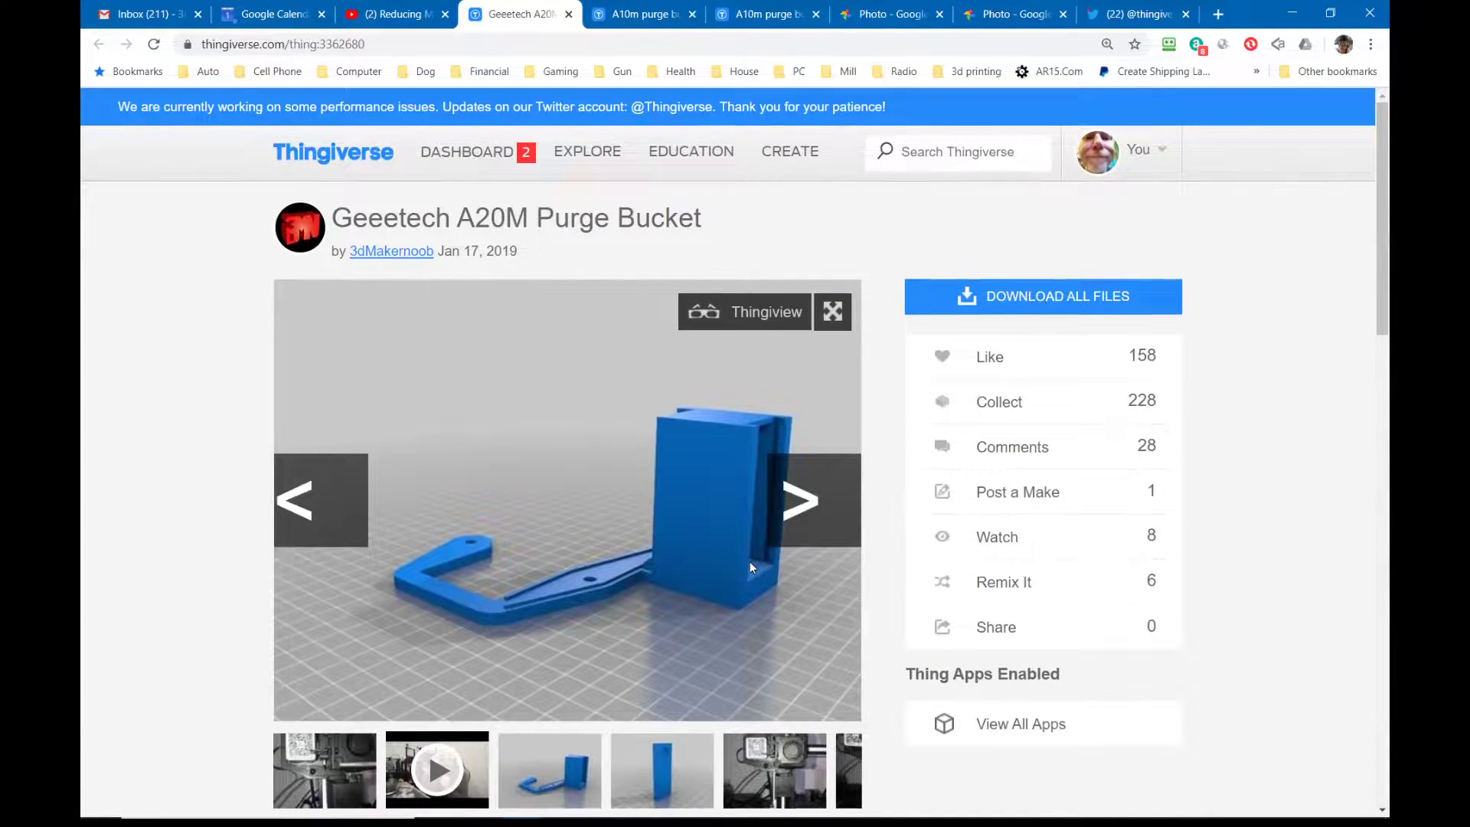
scroll(751, 562, "down", 4)
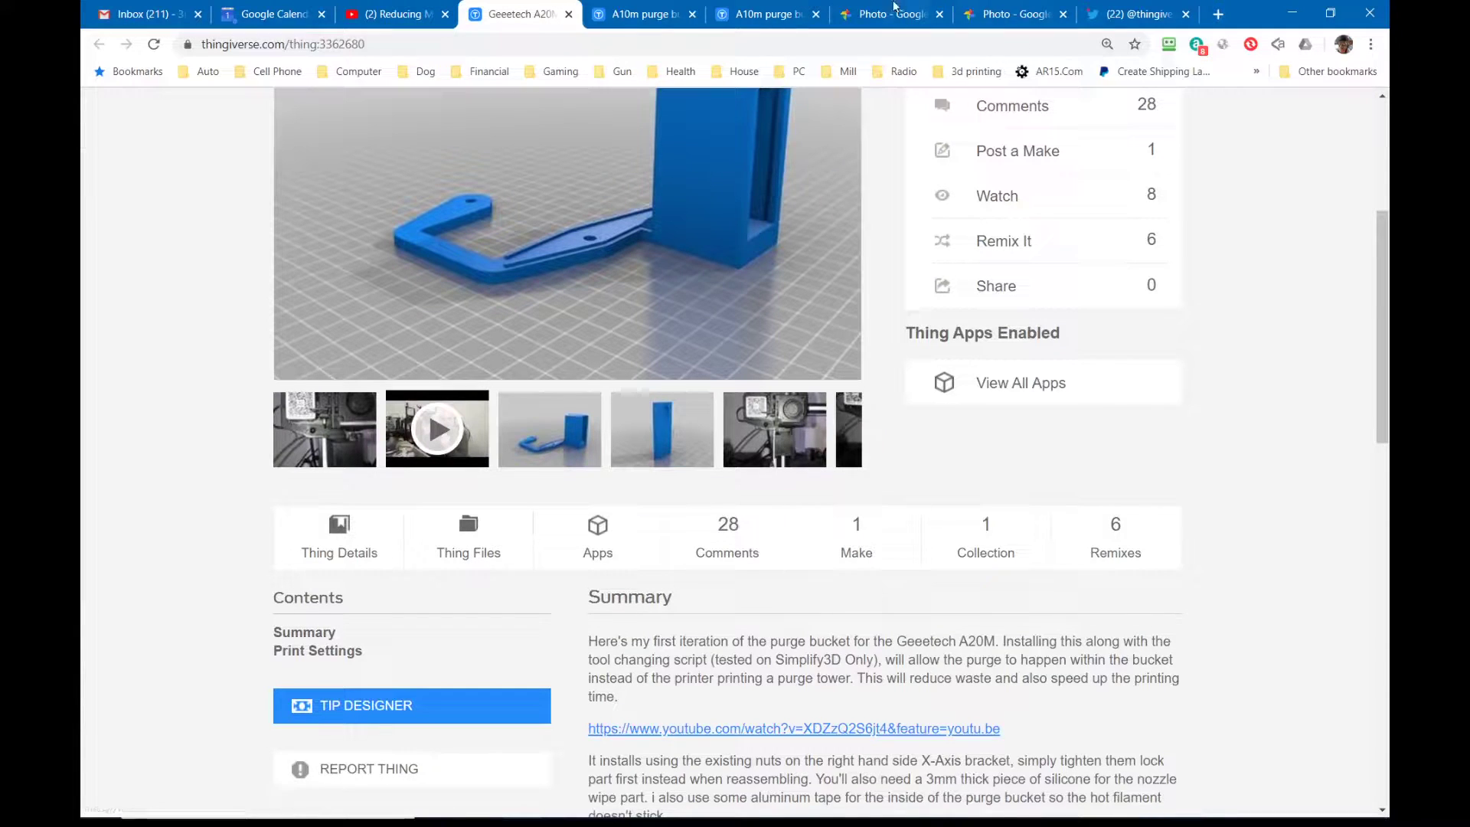
View the A10m side-exit purge bucket's 3D model and first photo, then its Summary
left_click(645, 15)
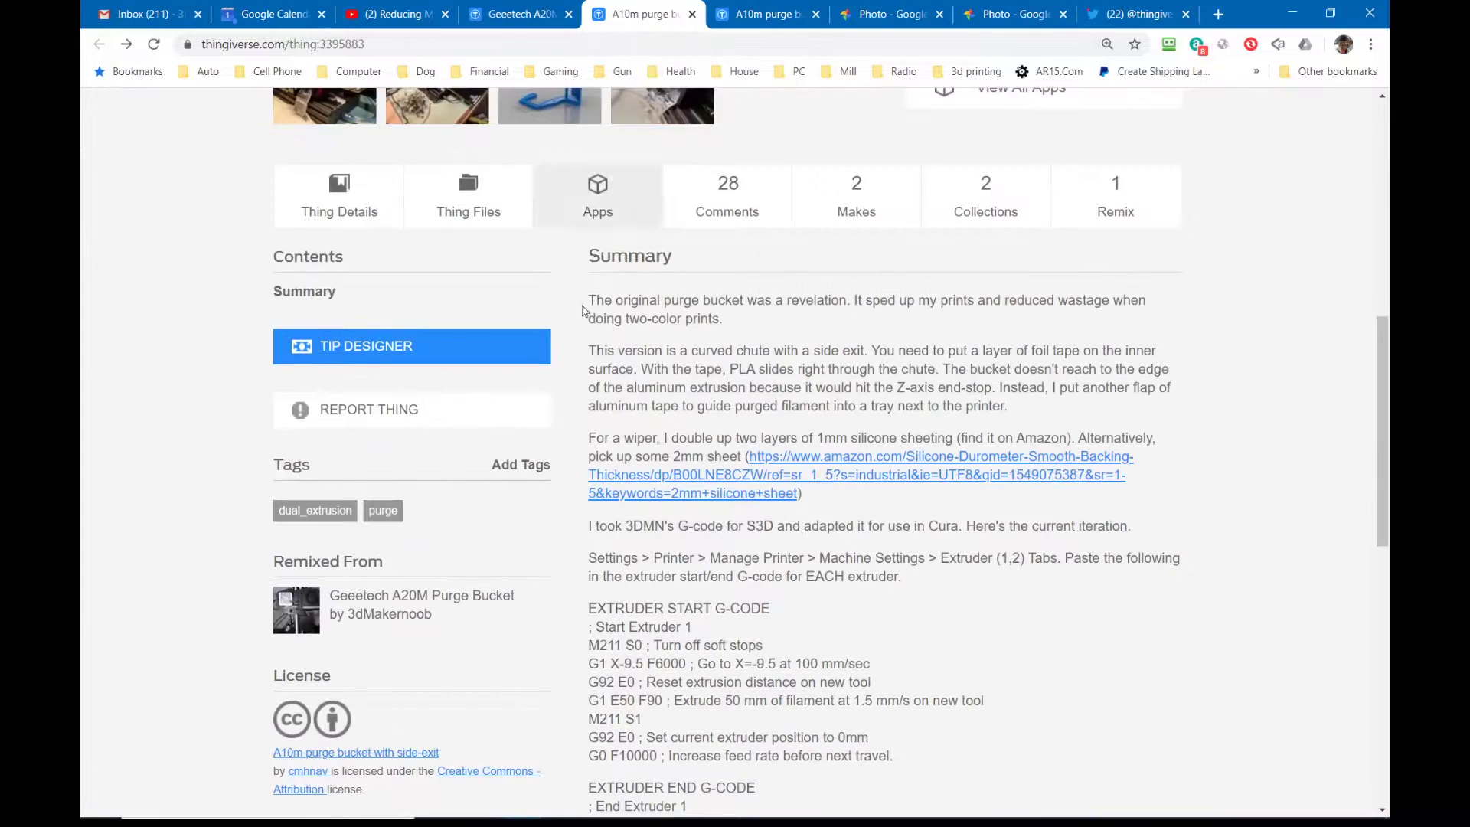
scroll(359, 386, "up", 9)
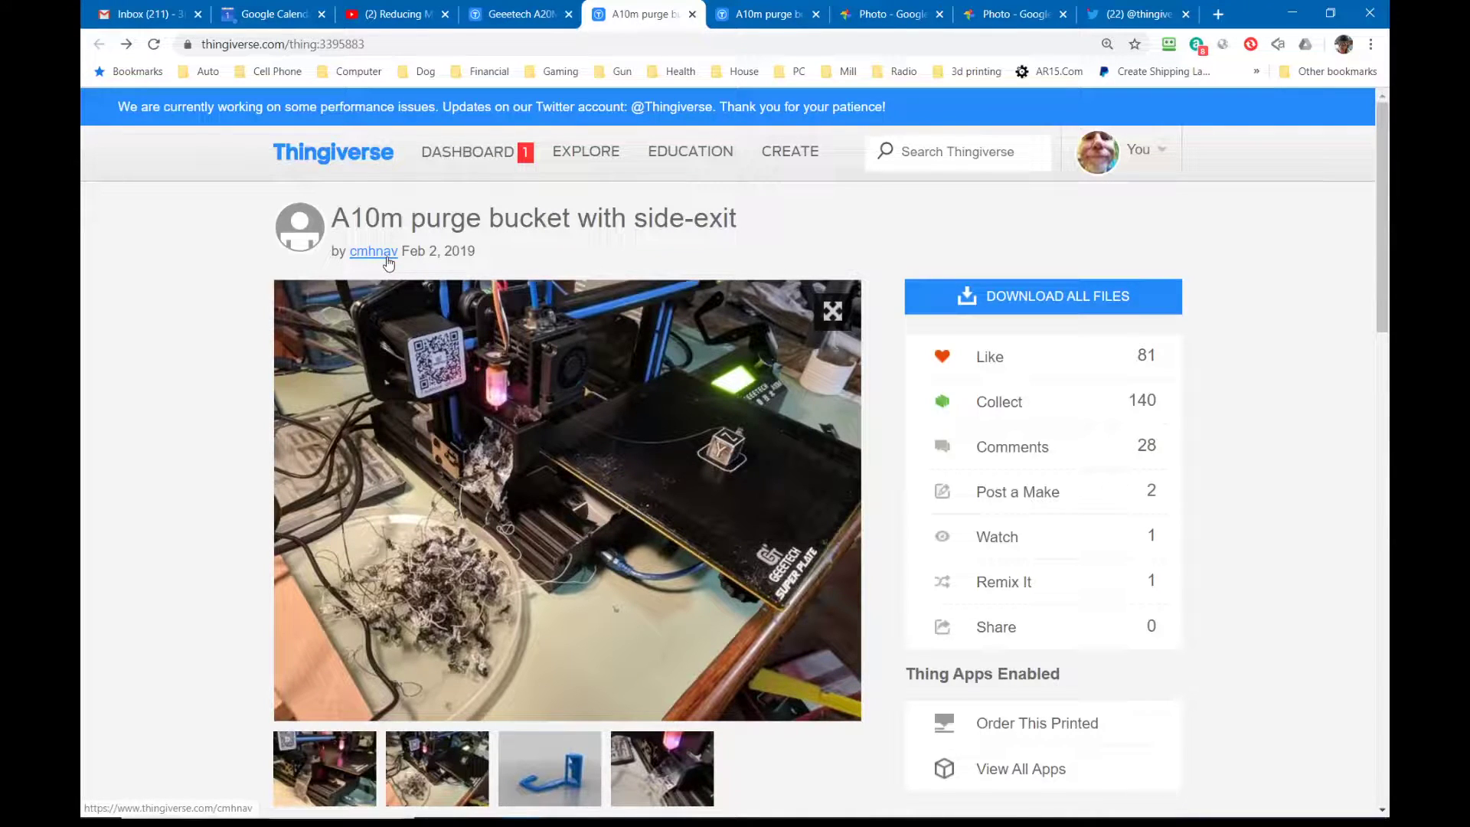
scroll(536, 497, "down", 2)
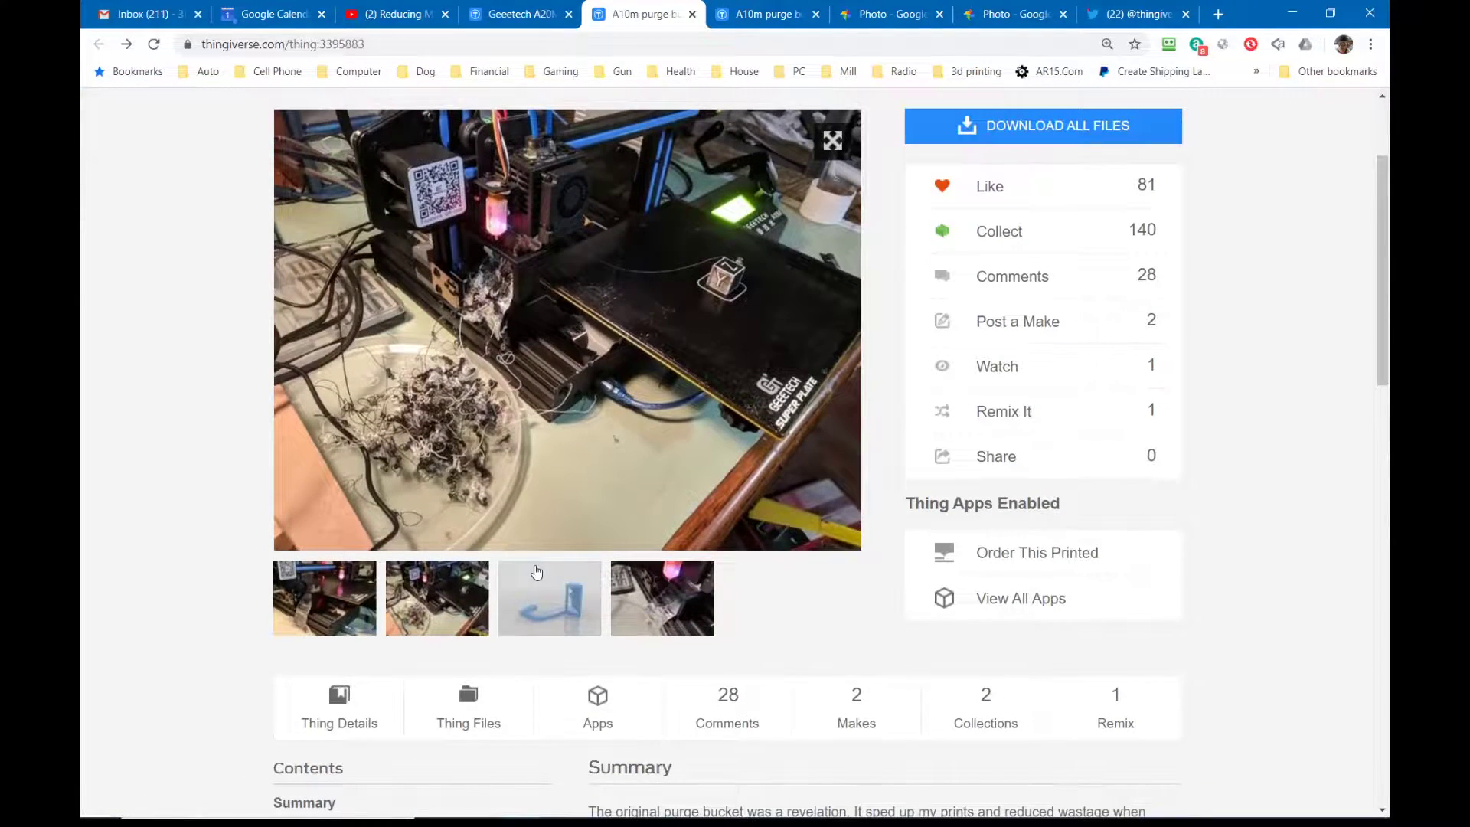
left_click(549, 601)
scroll(650, 607, "up", 2)
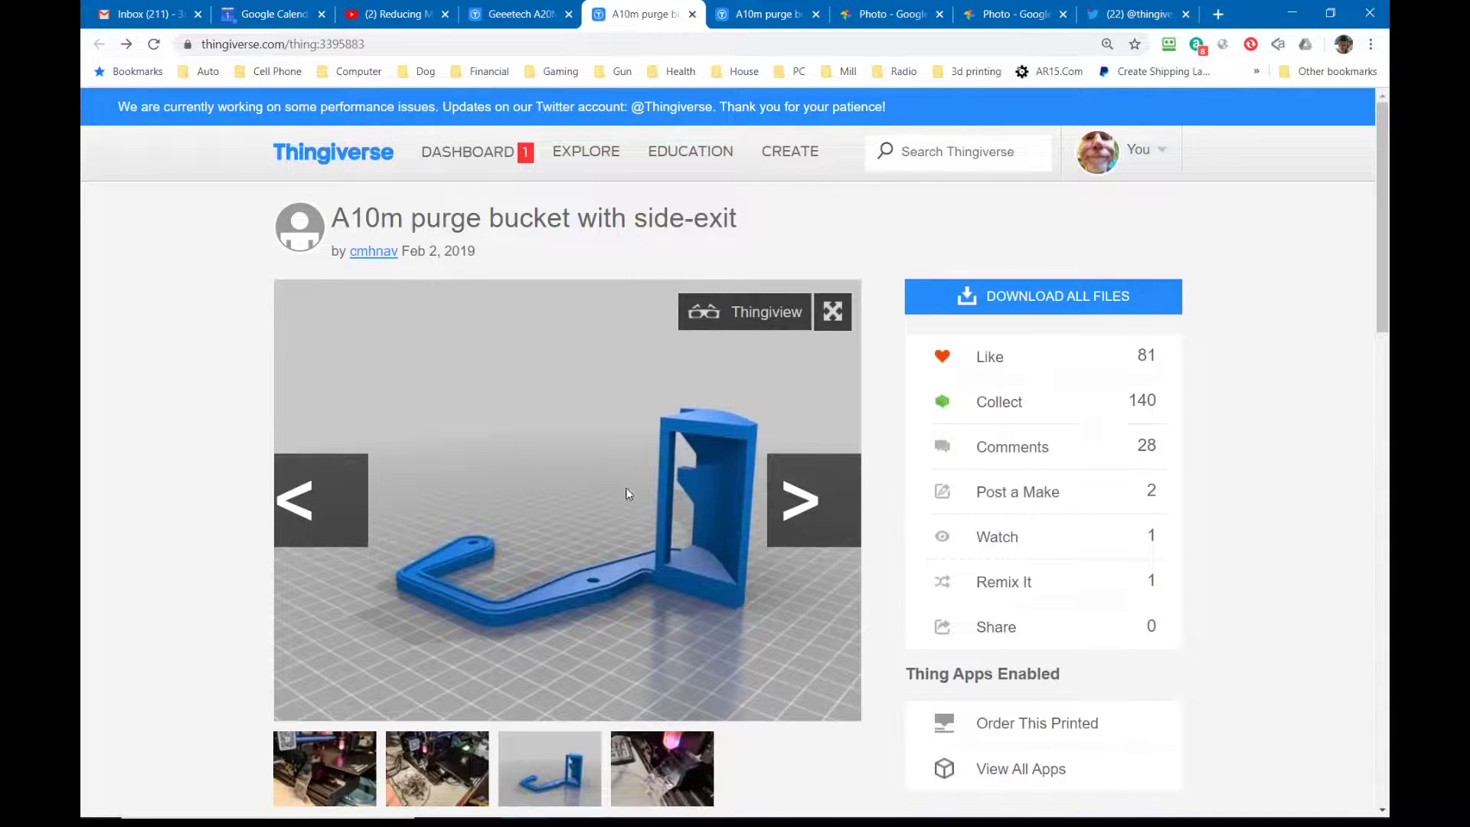
scroll(737, 657, "down", 2)
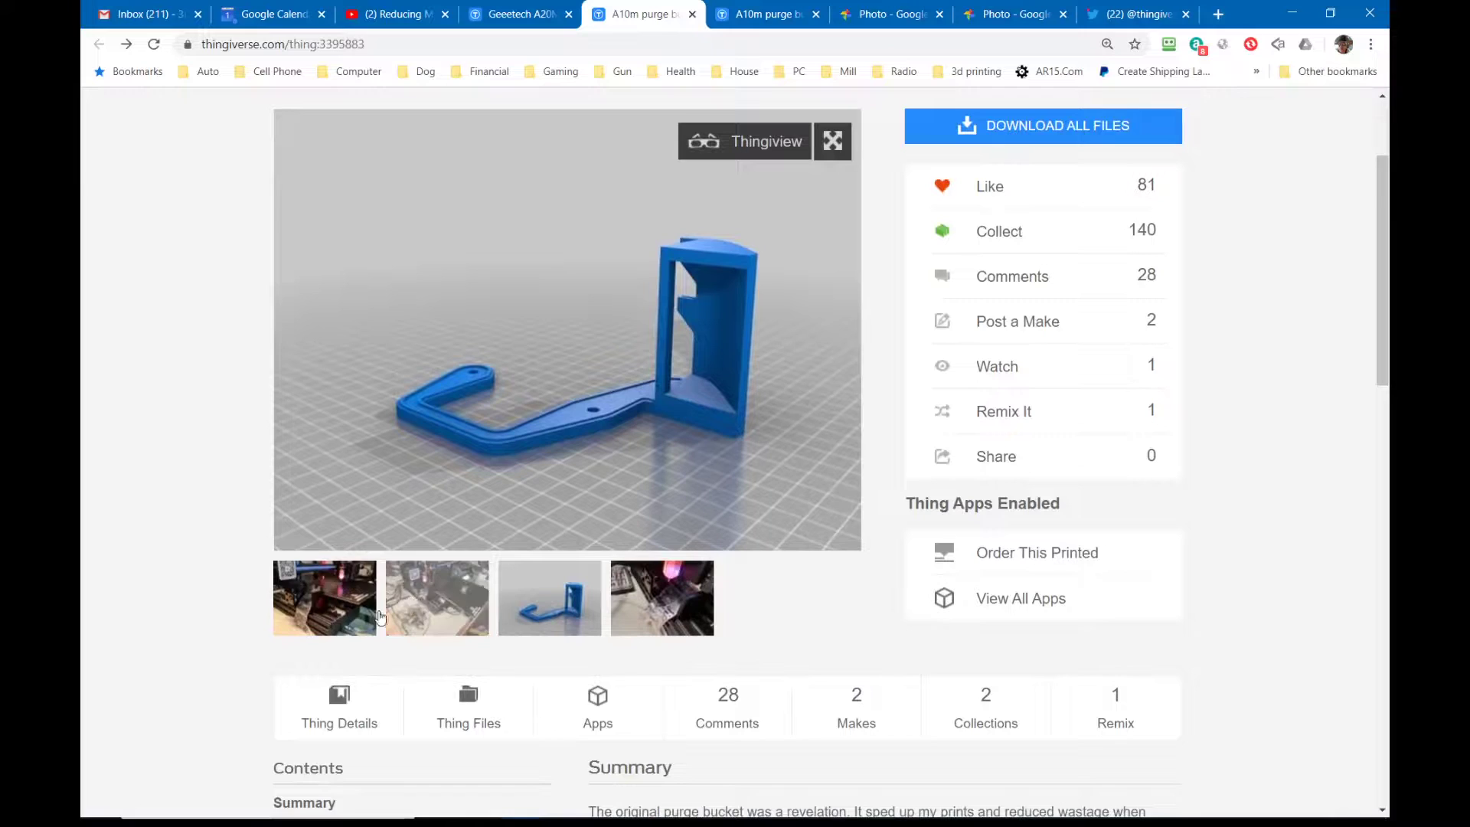
left_click(331, 623)
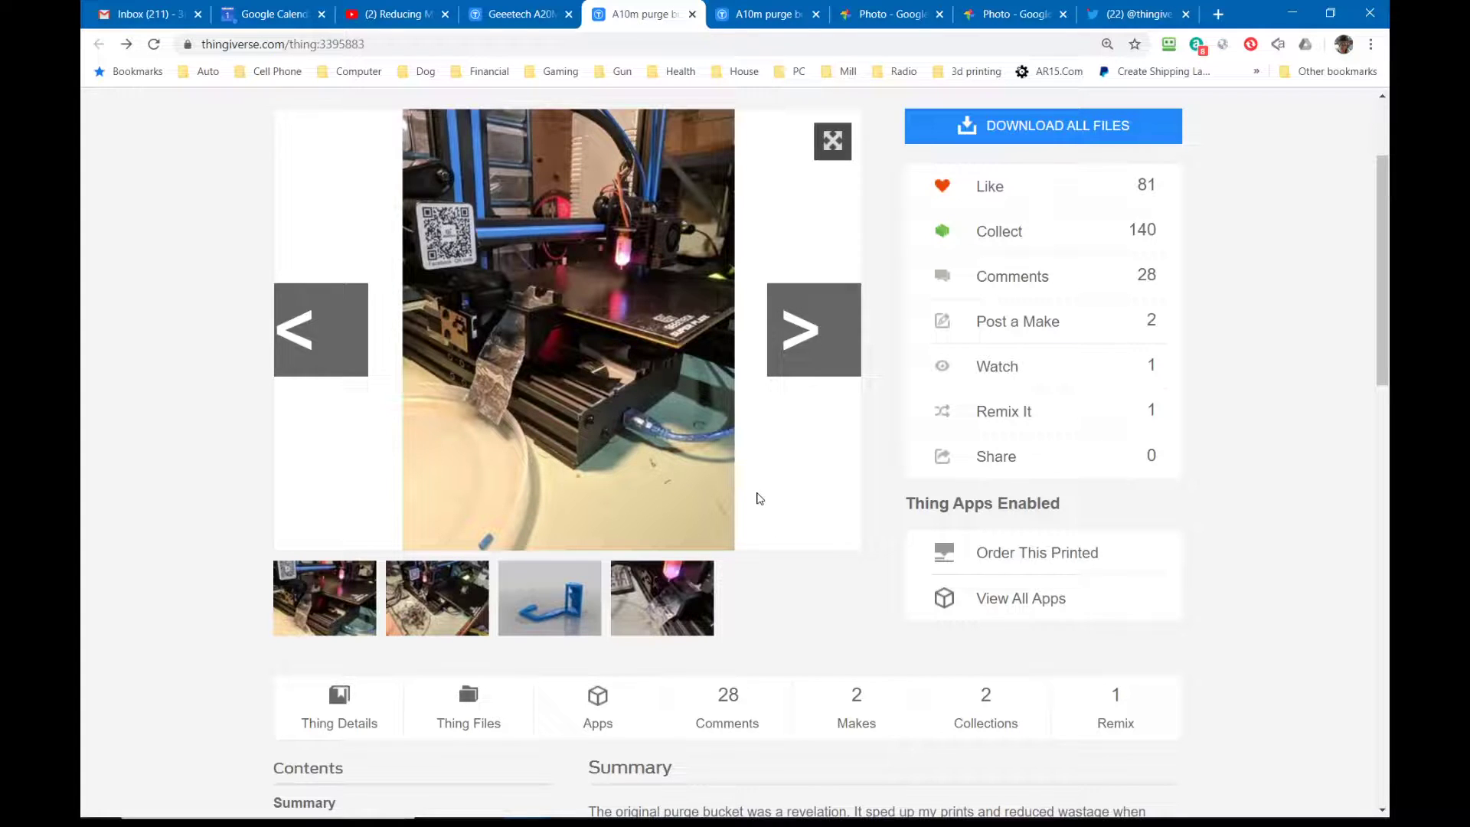
scroll(758, 498, "down", 8)
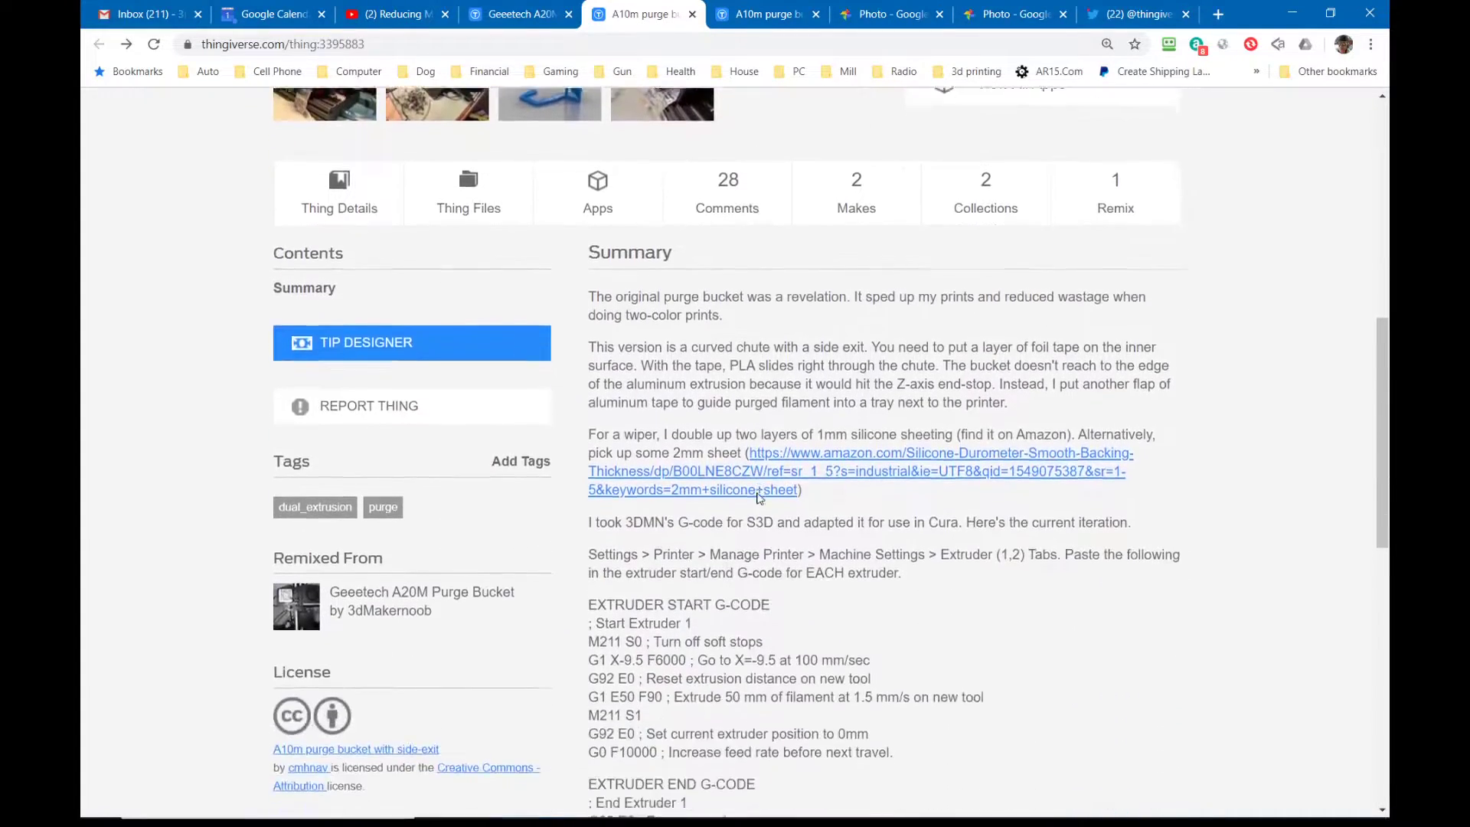
scroll(758, 492, "down", 3)
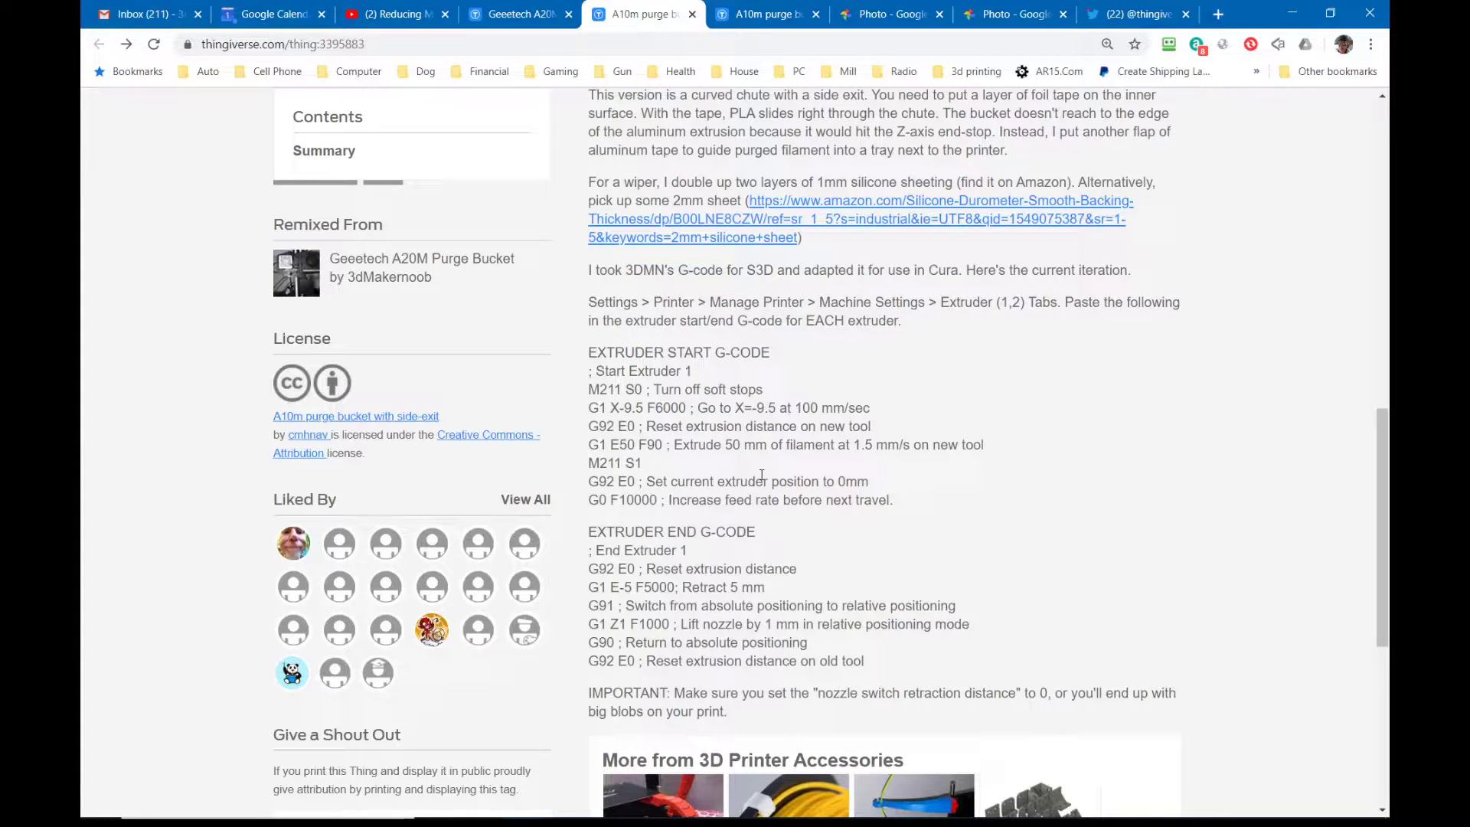
scroll(762, 475, "down", 2)
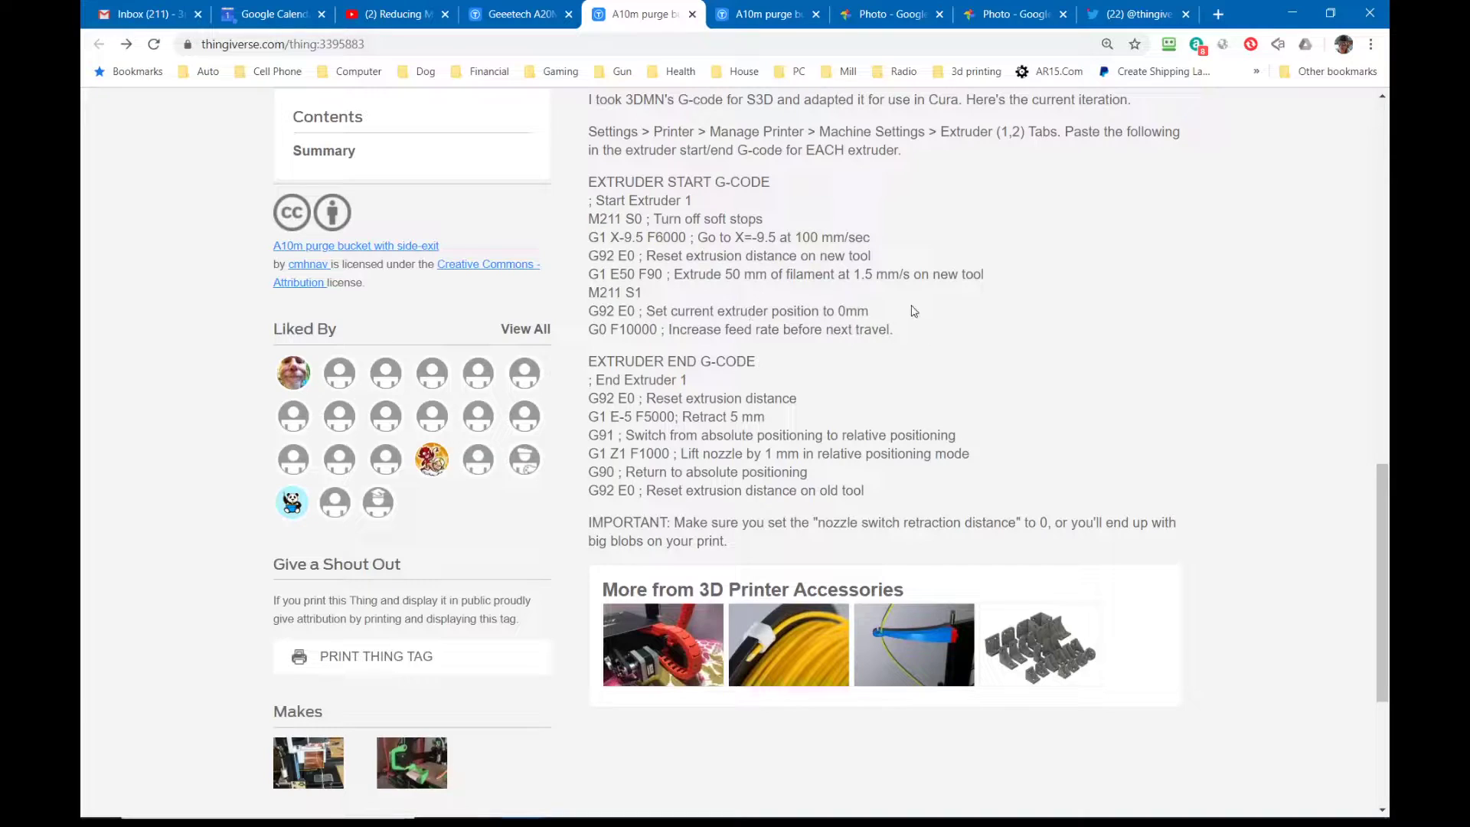
scroll(922, 399, "up", 1)
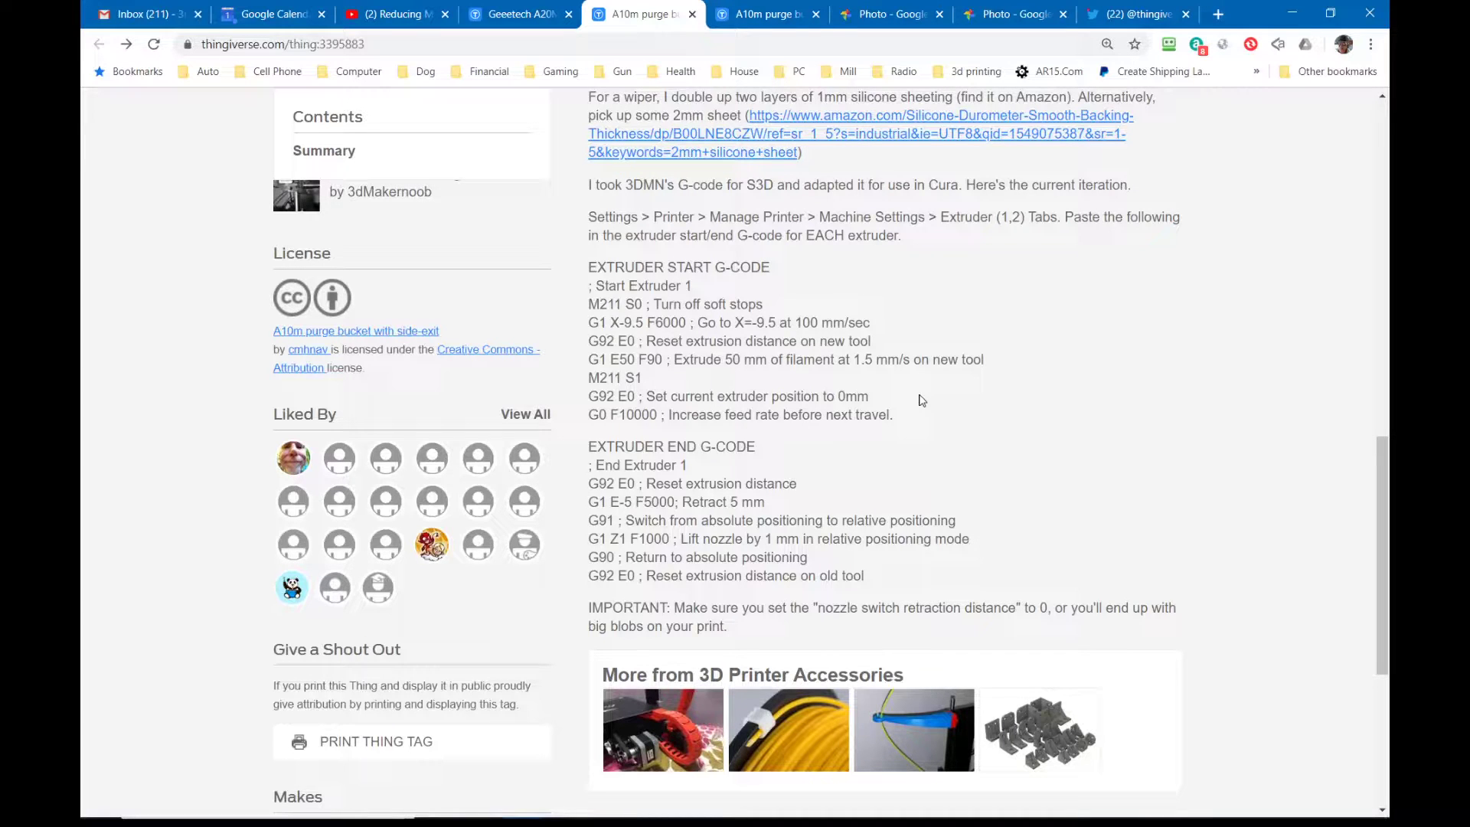
scroll(922, 400, "up", 20)
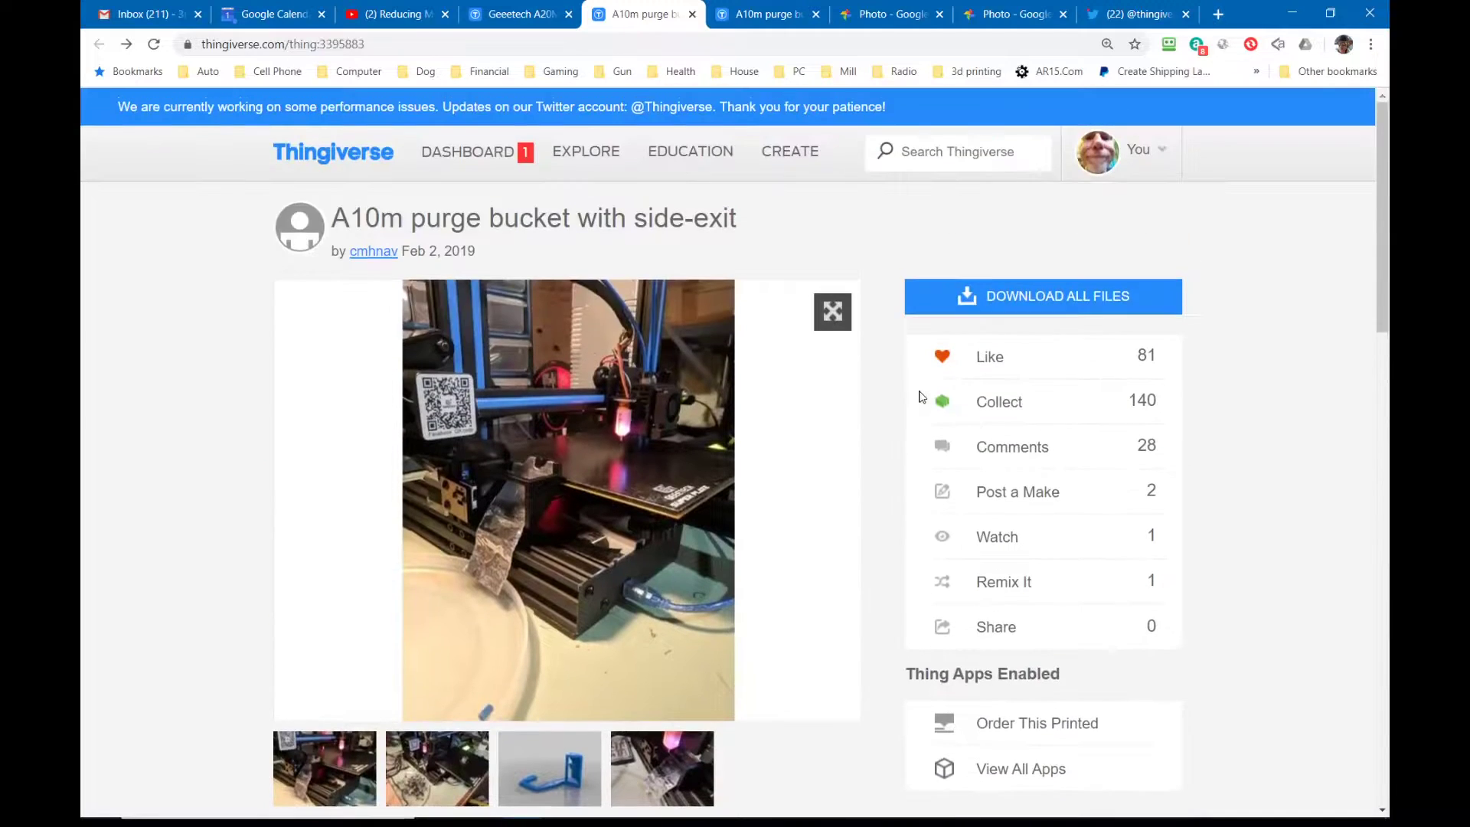
Scroll through the side-exit purge bucket page, then view the Google Photos shot of the bucket
scroll(837, 445, "down", 10)
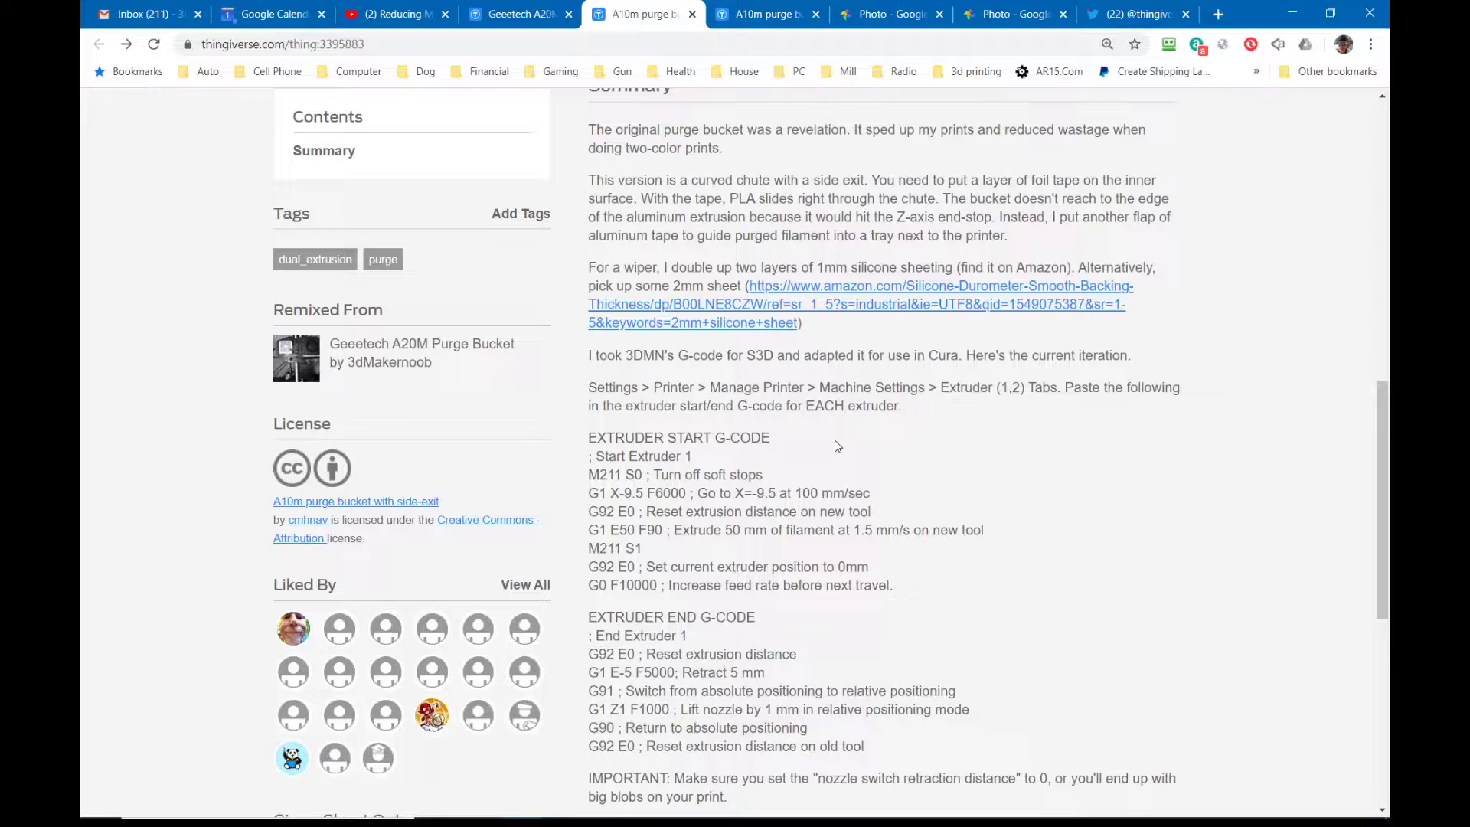
scroll(837, 446, "down", 2)
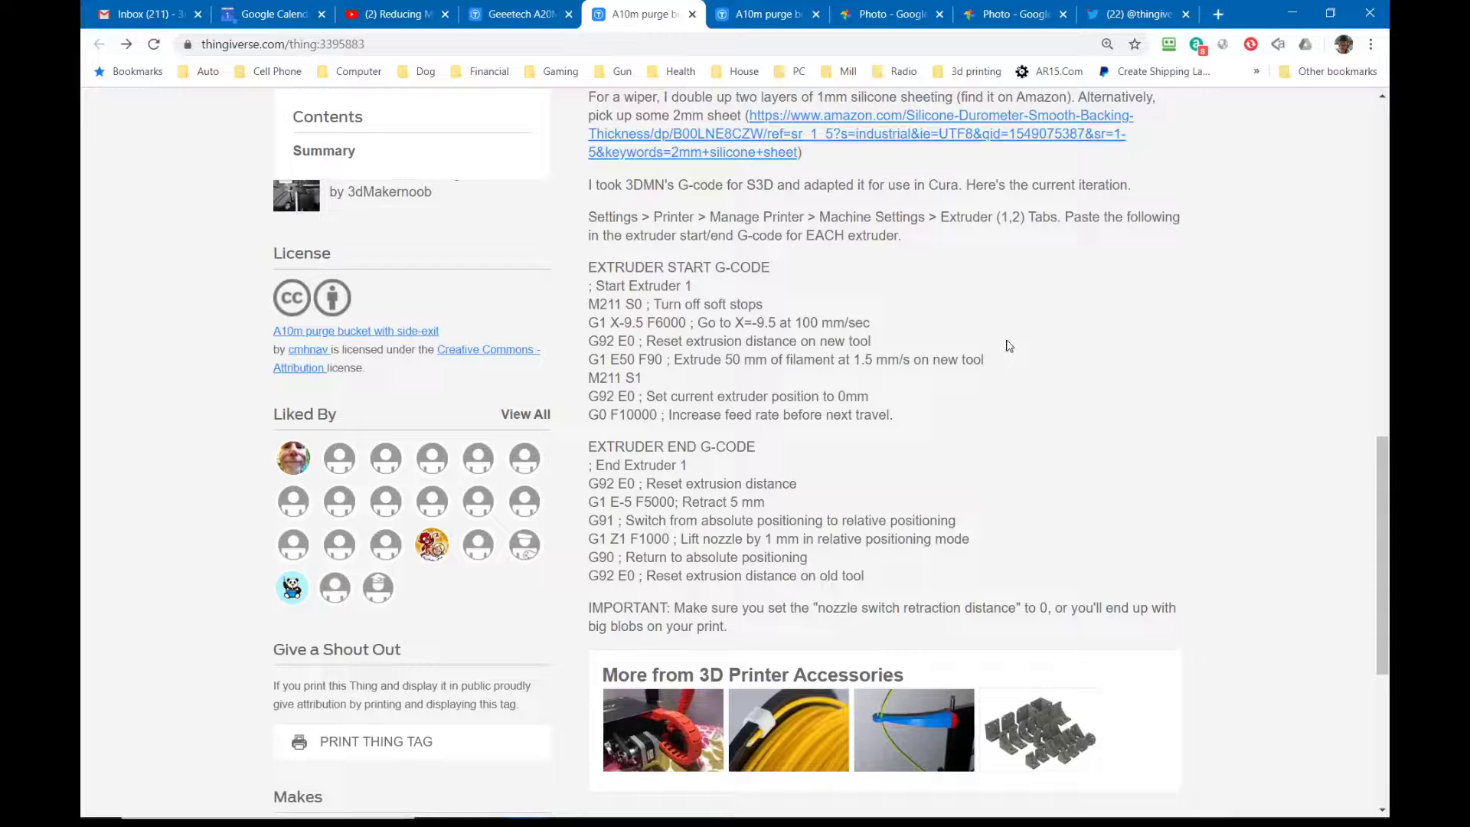
scroll(1008, 346, "up", 1)
scroll(1007, 346, "up", 15)
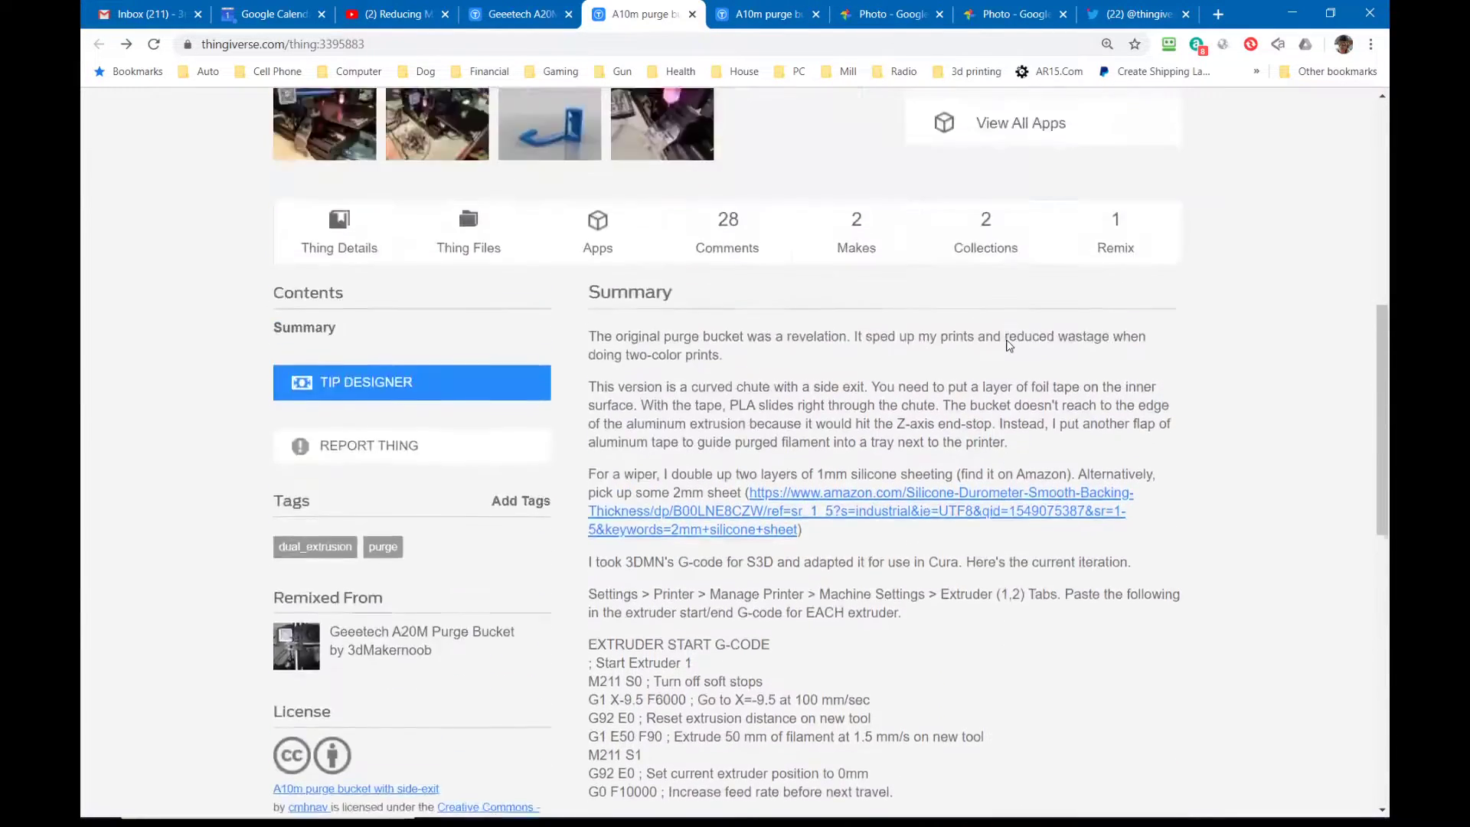
scroll(1035, 466, "up", 2)
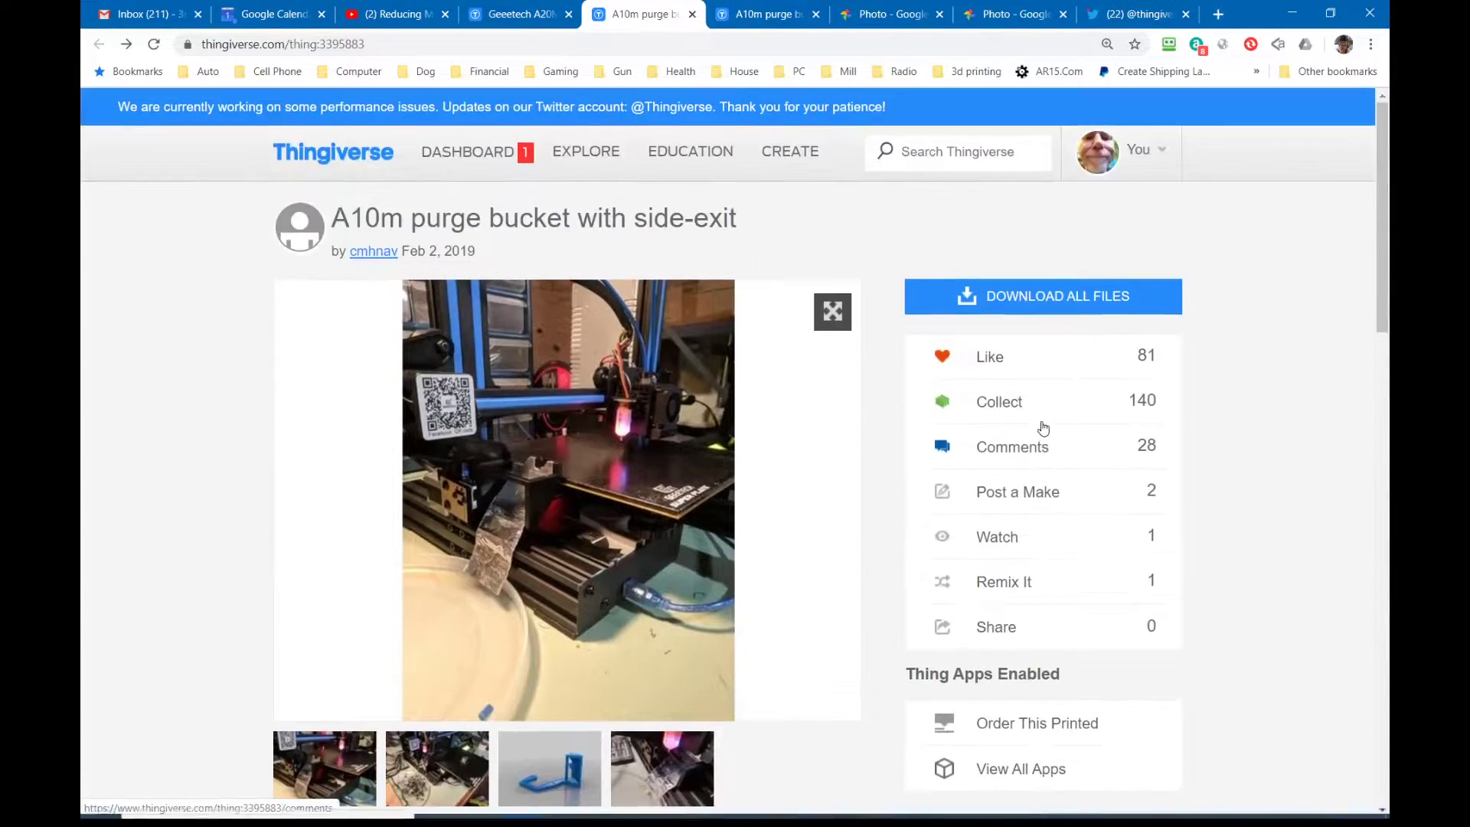
scroll(610, 622, "down", 10)
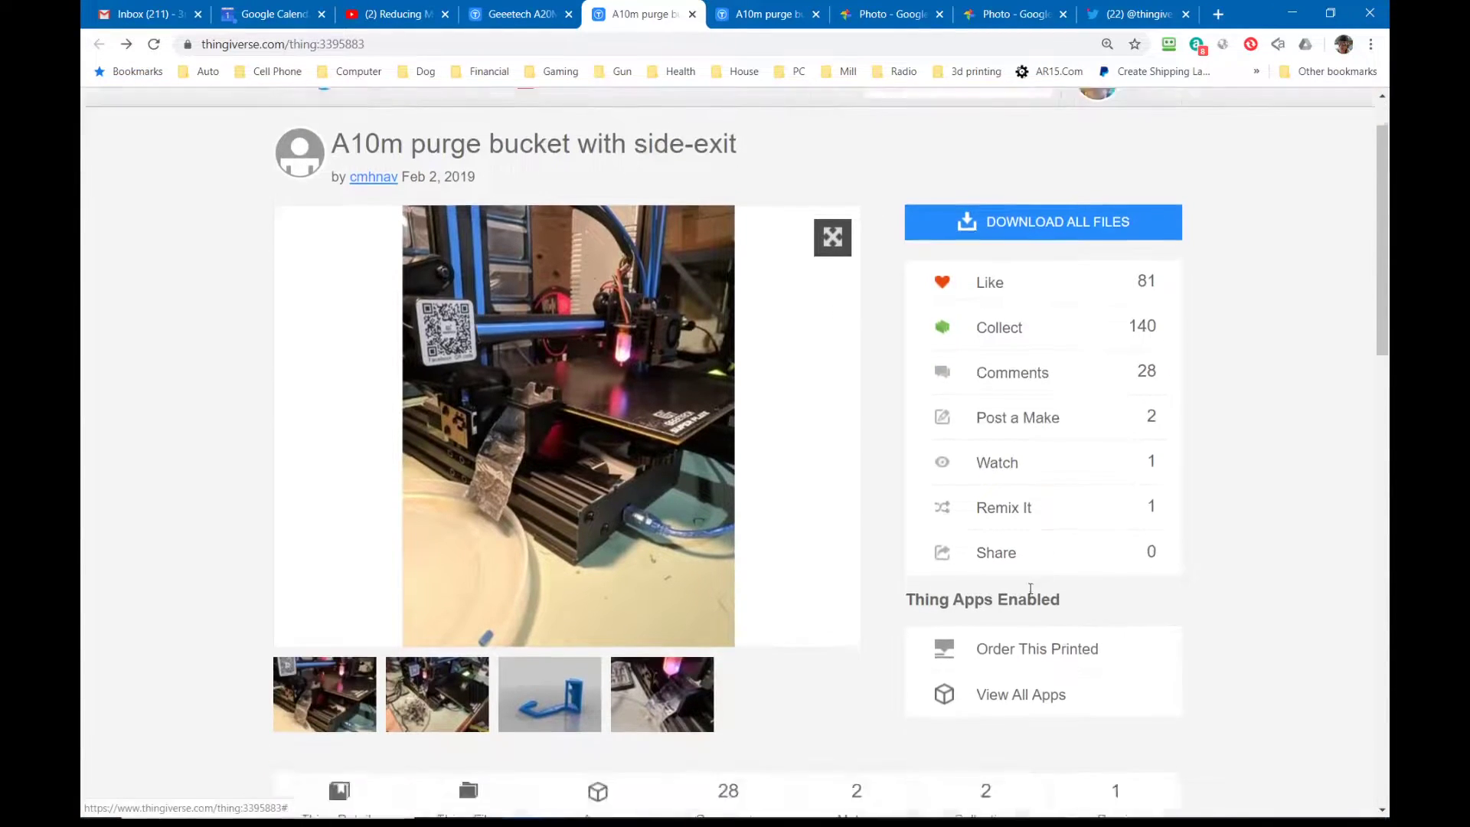
scroll(999, 592, "up", 10)
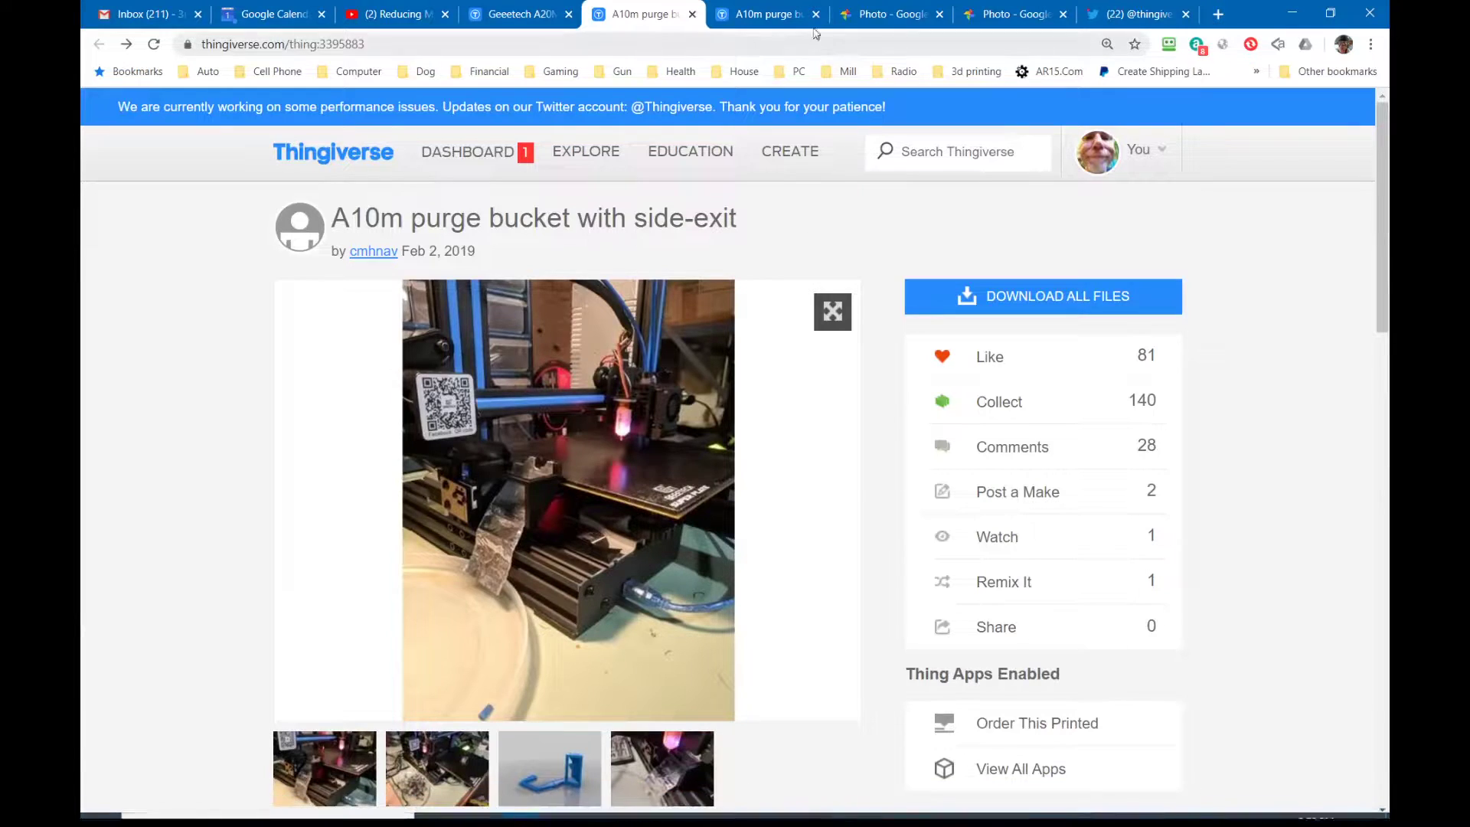
left_click(888, 13)
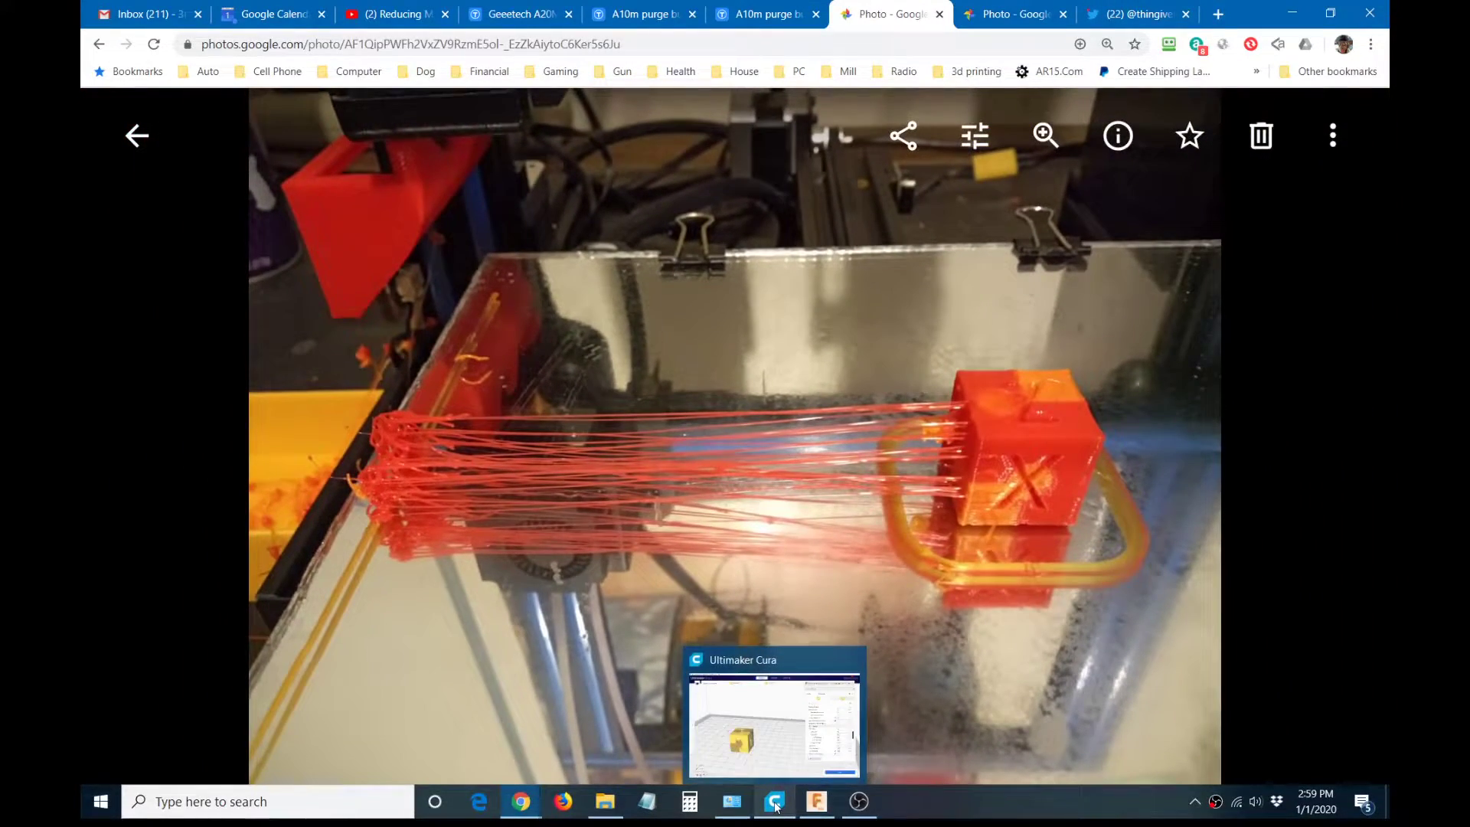
left_click(776, 804)
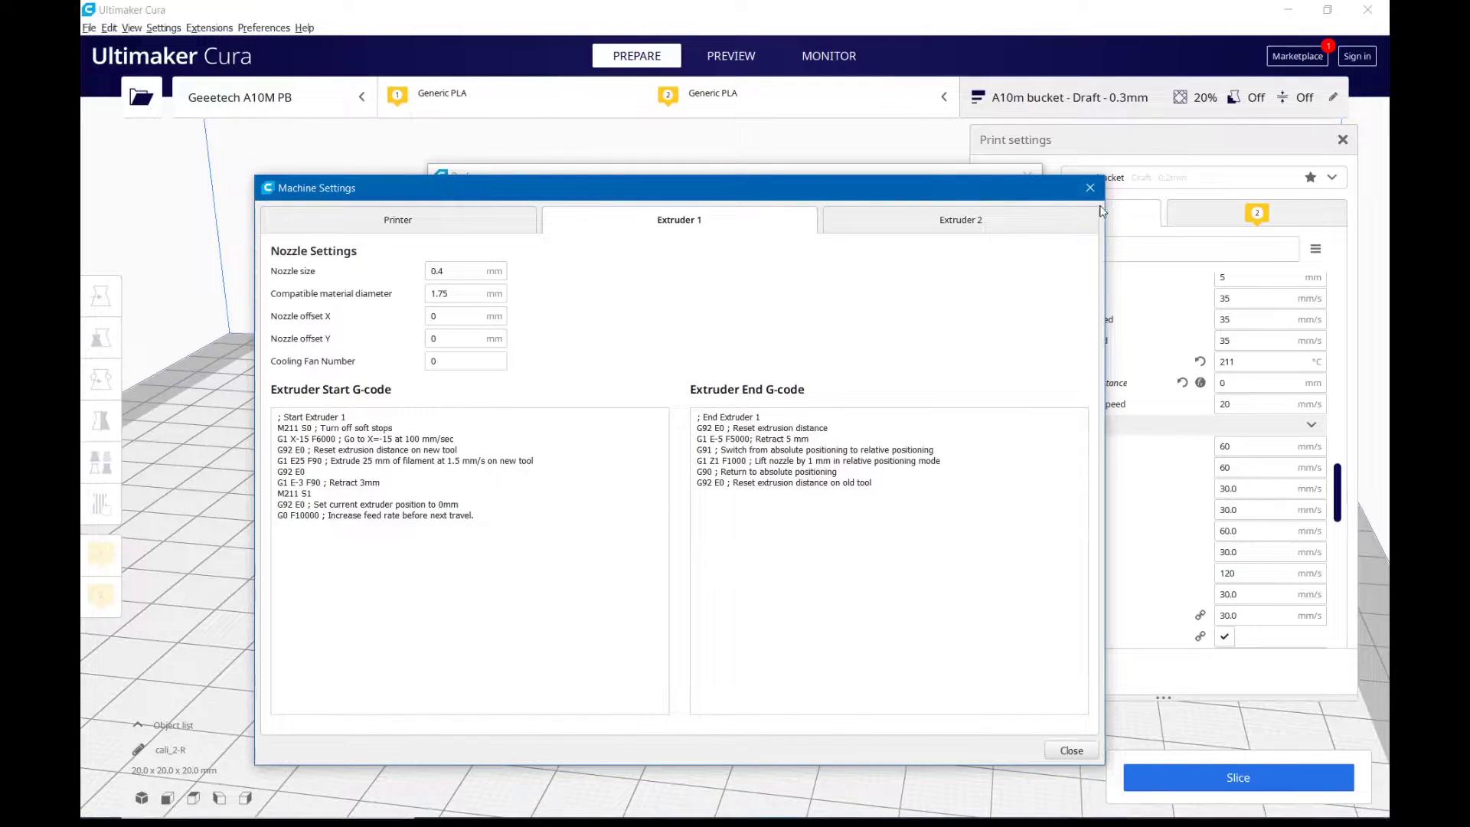
Close Machine Settings and Preferences to reveal the A10m bucket profile's Wall Speed 30.0 mm/s
left_click(1091, 189)
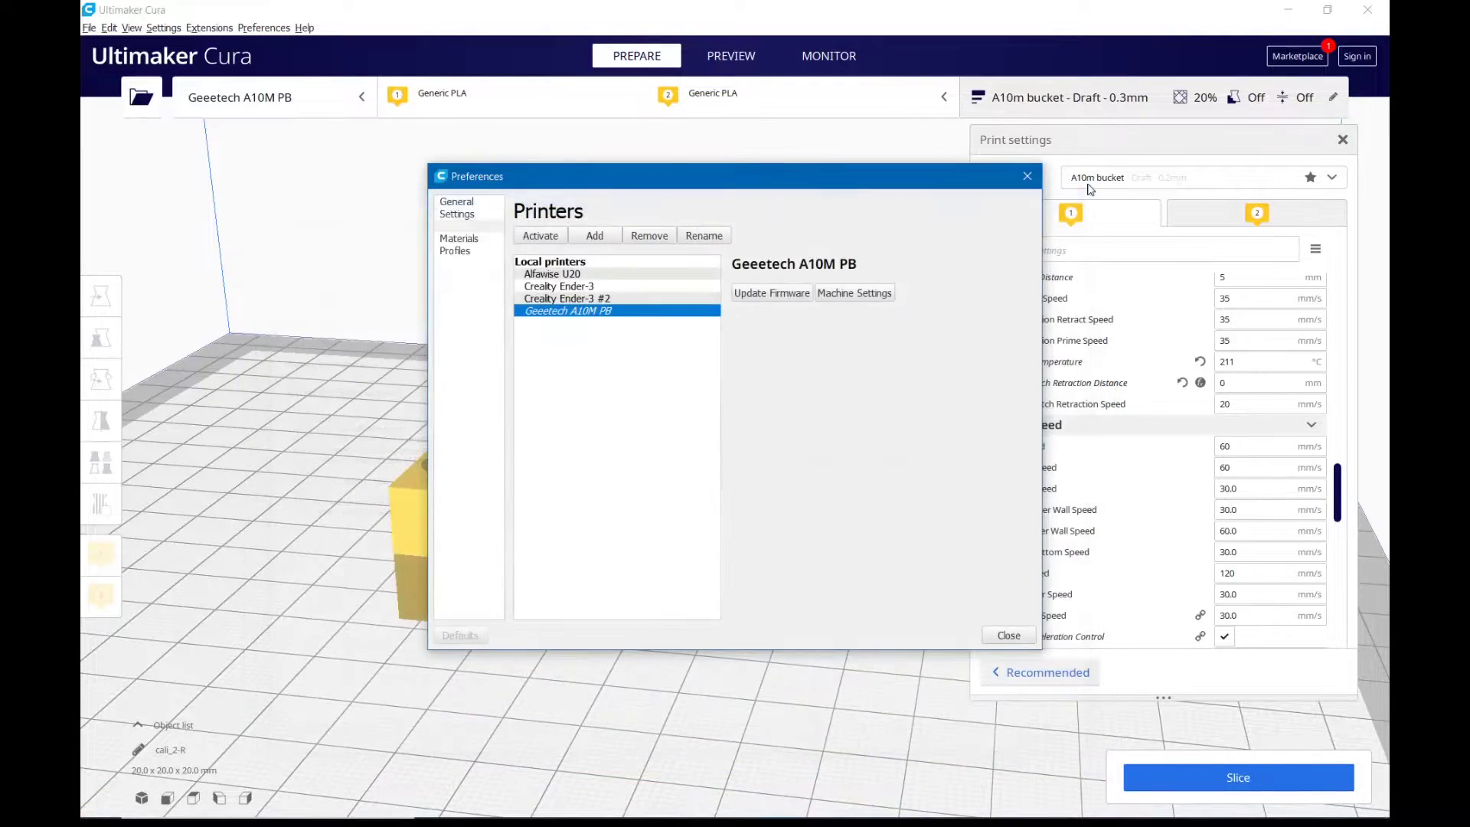
left_click(1023, 187)
mouse_move(1153, 492)
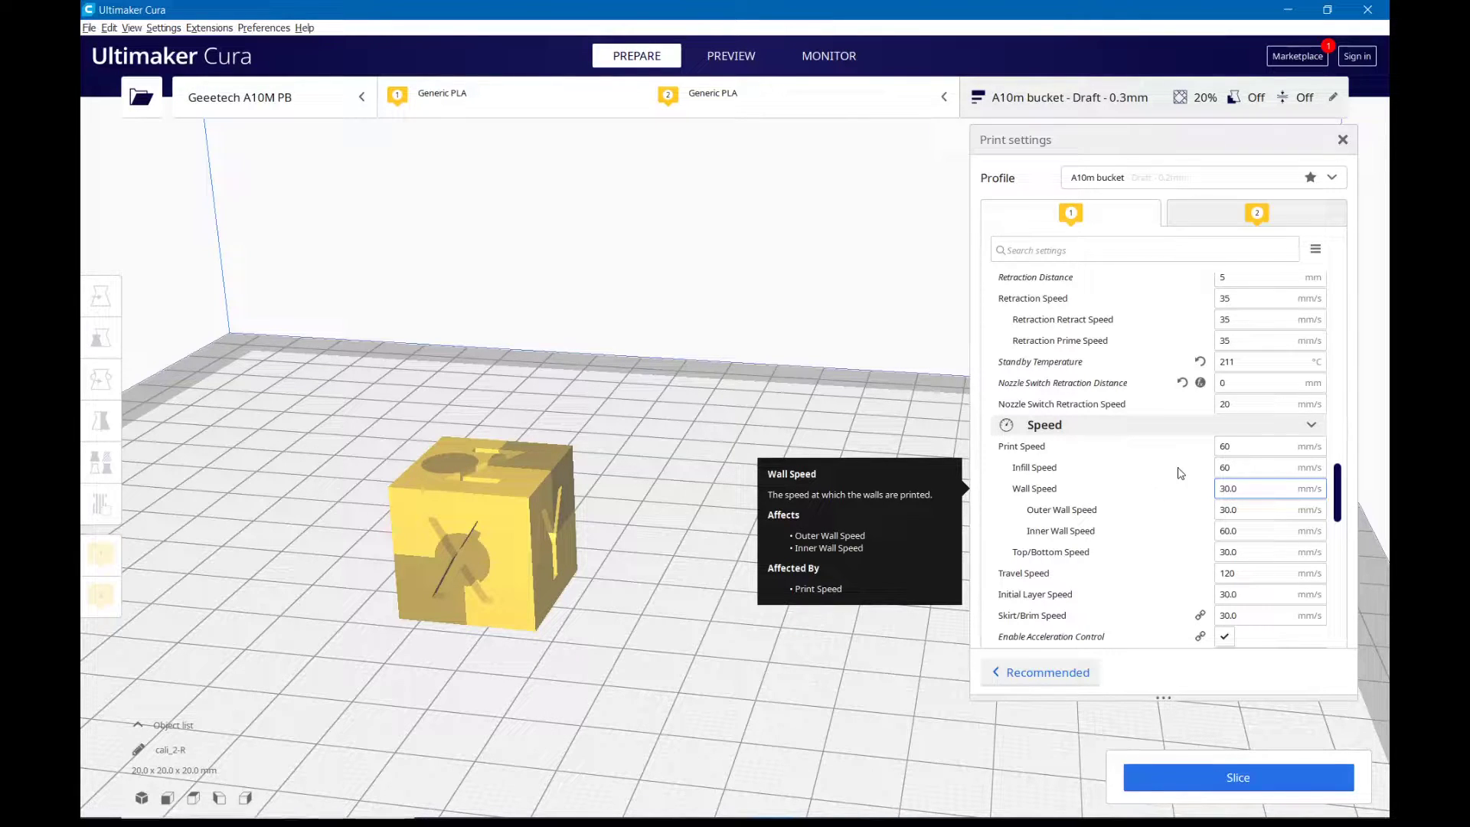
scroll(1273, 399, "up", 5)
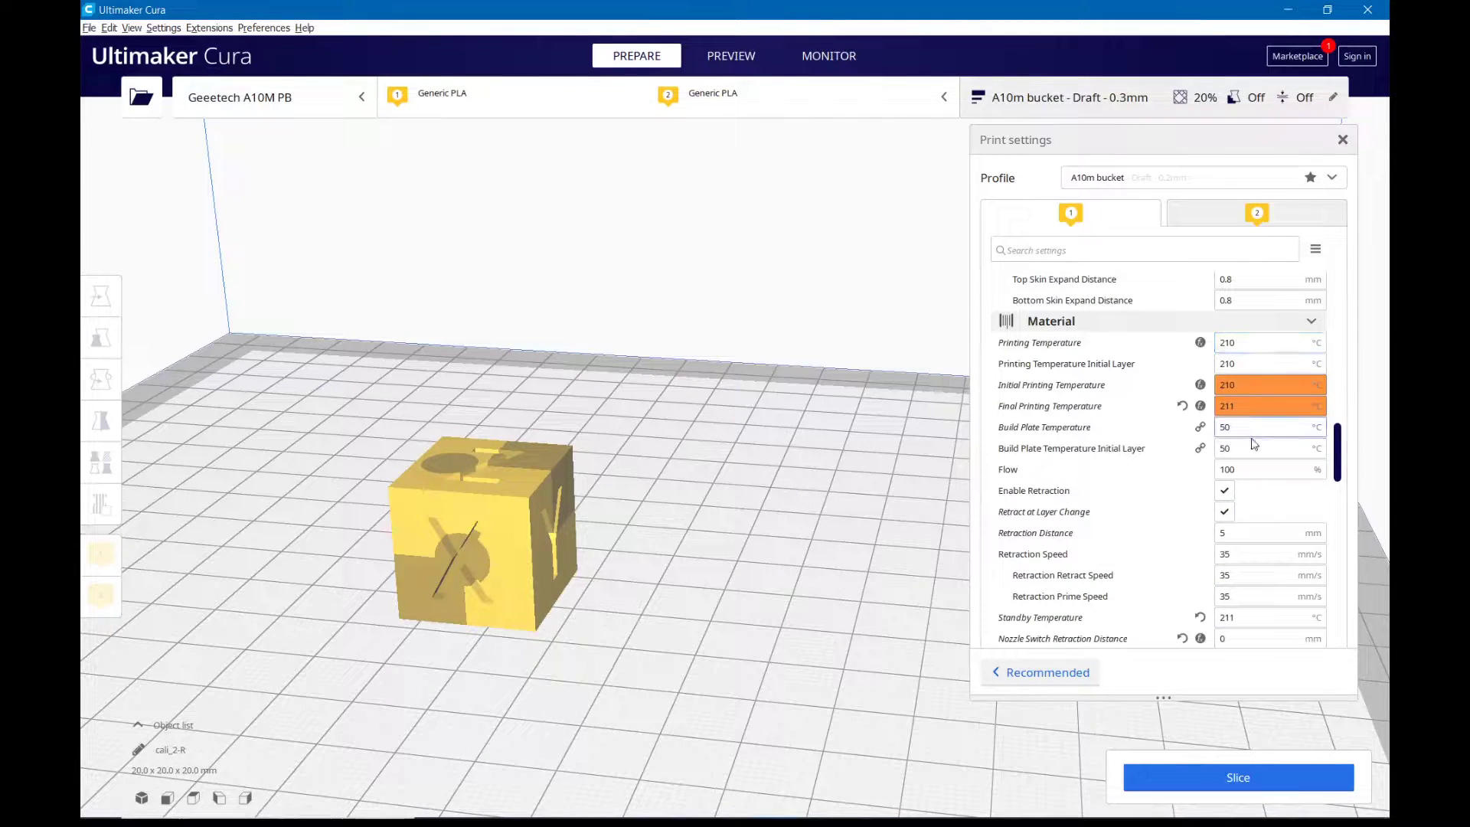
mouse_move(1252, 462)
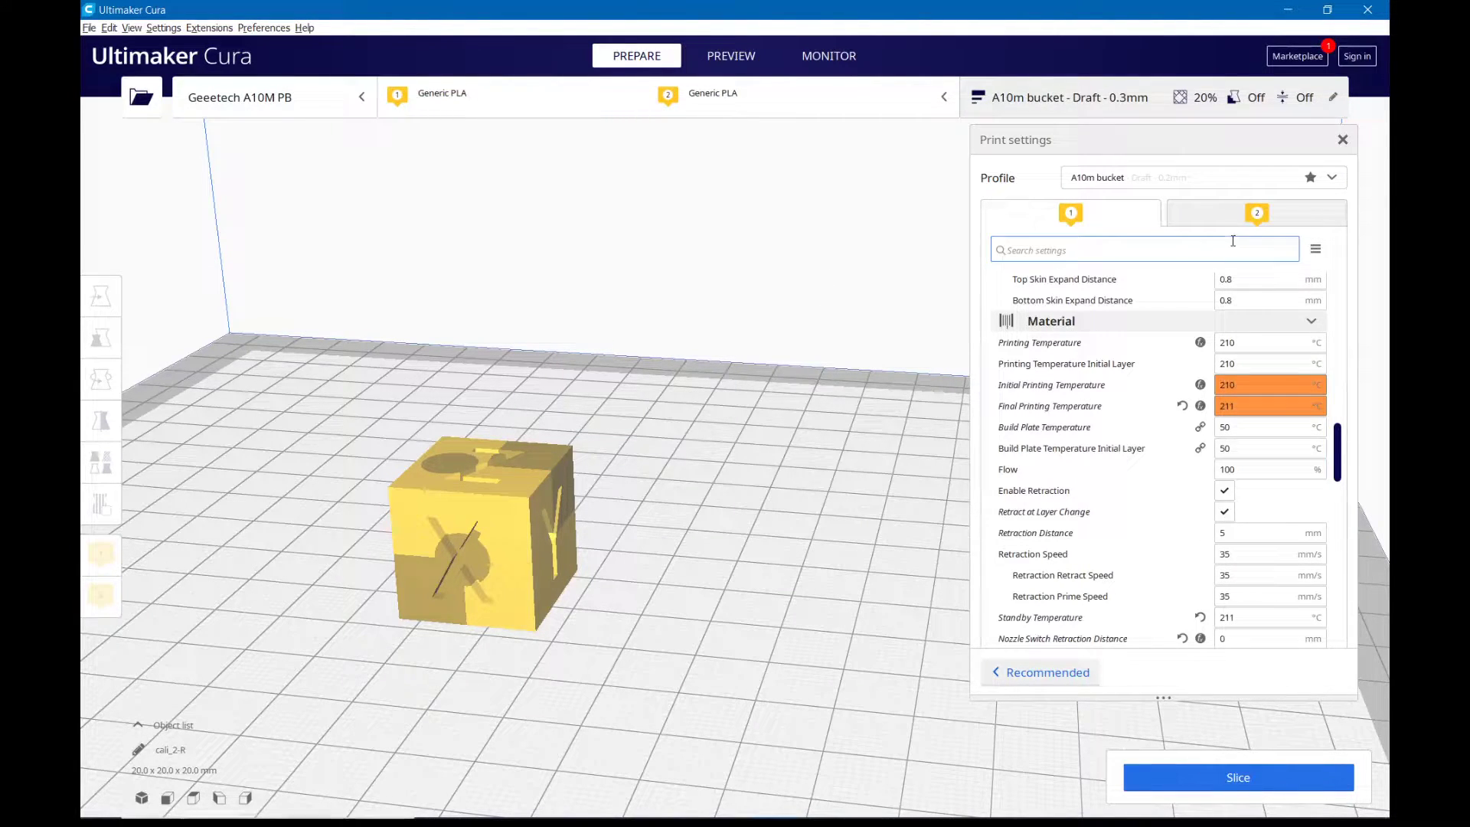
mouse_move(1214, 420)
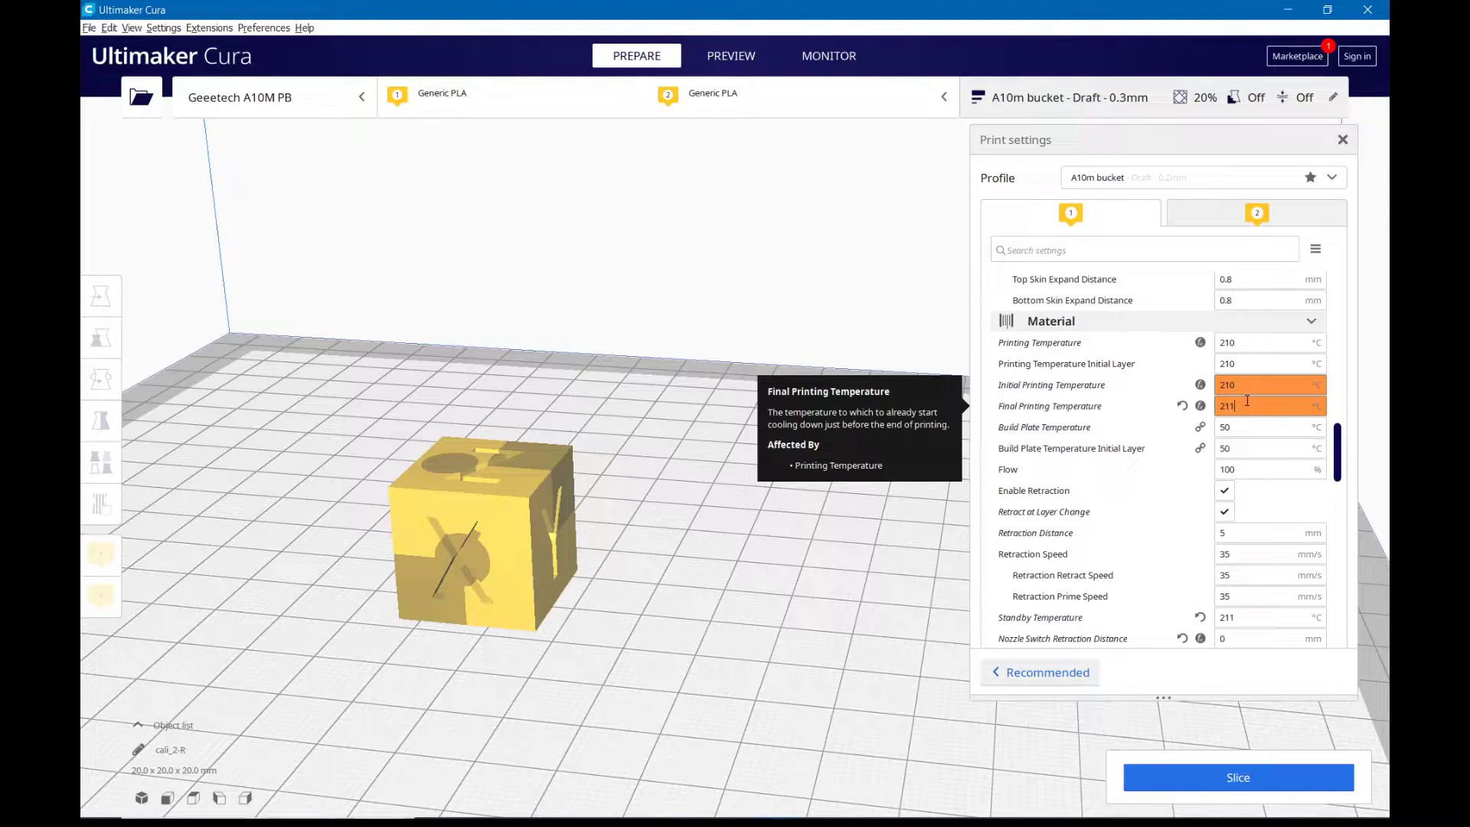
scroll(1246, 401, "down", 2)
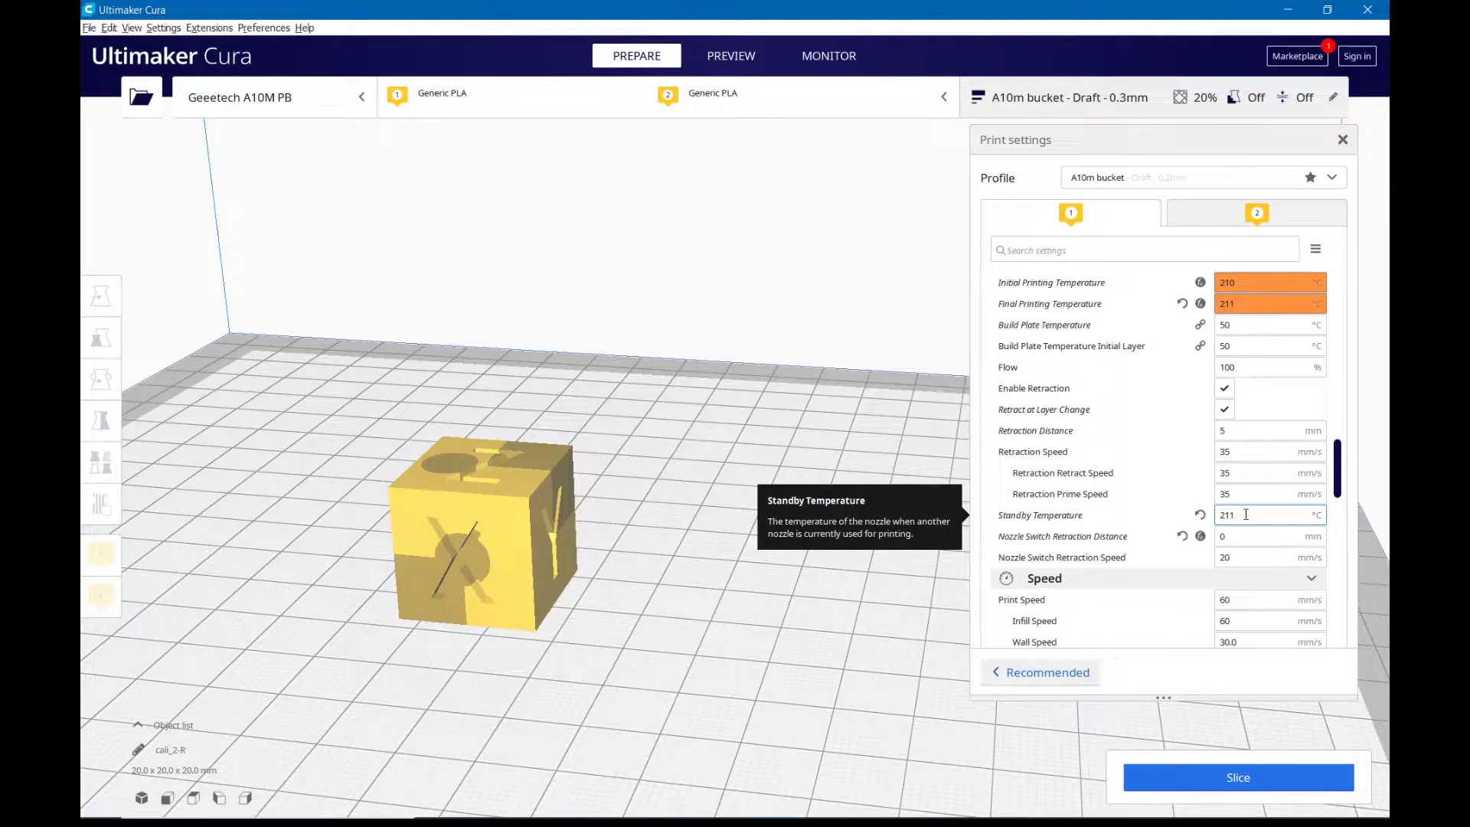
scroll(1249, 510, "down", 2)
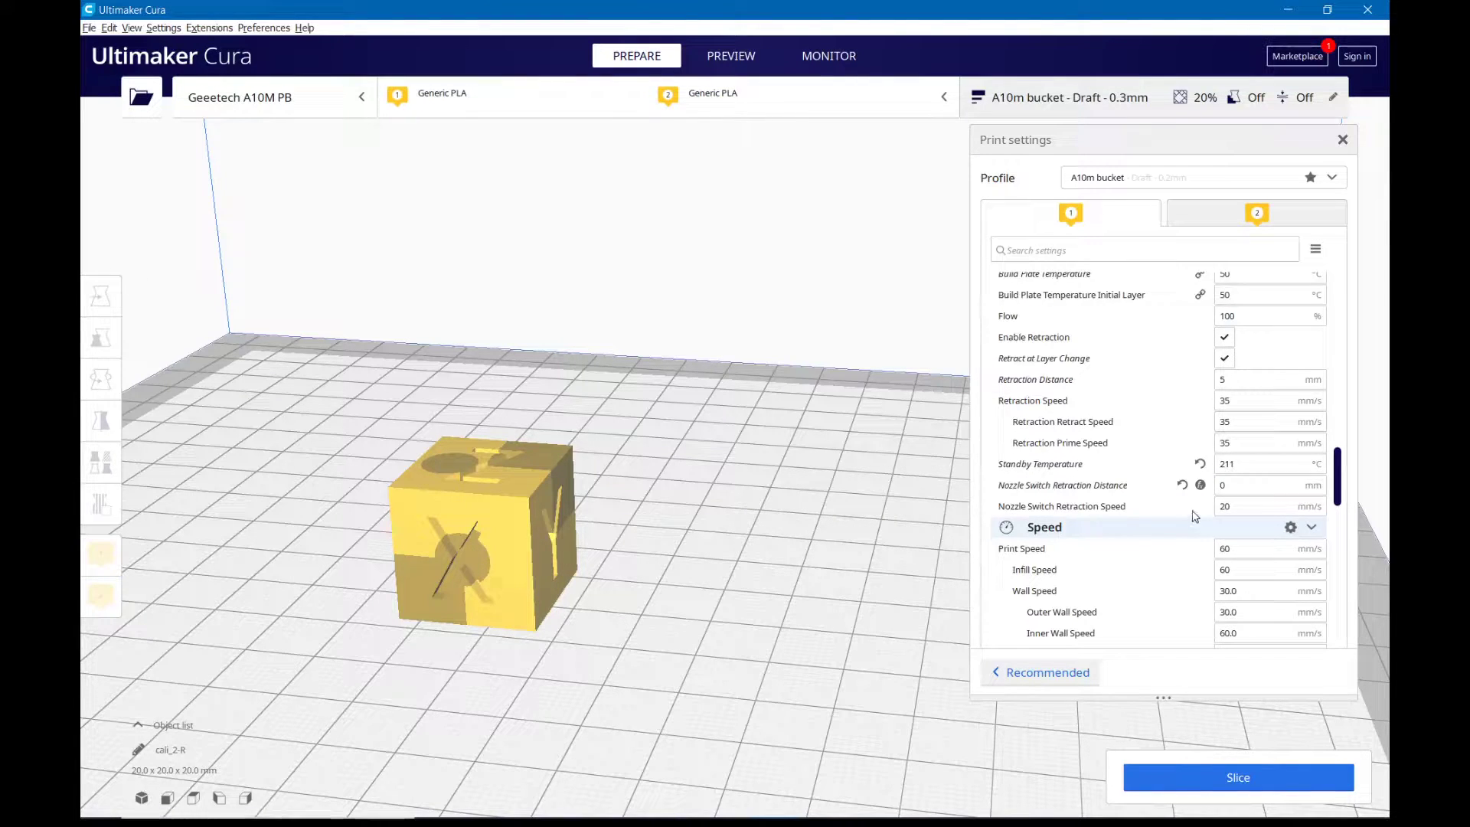
key("Tab")
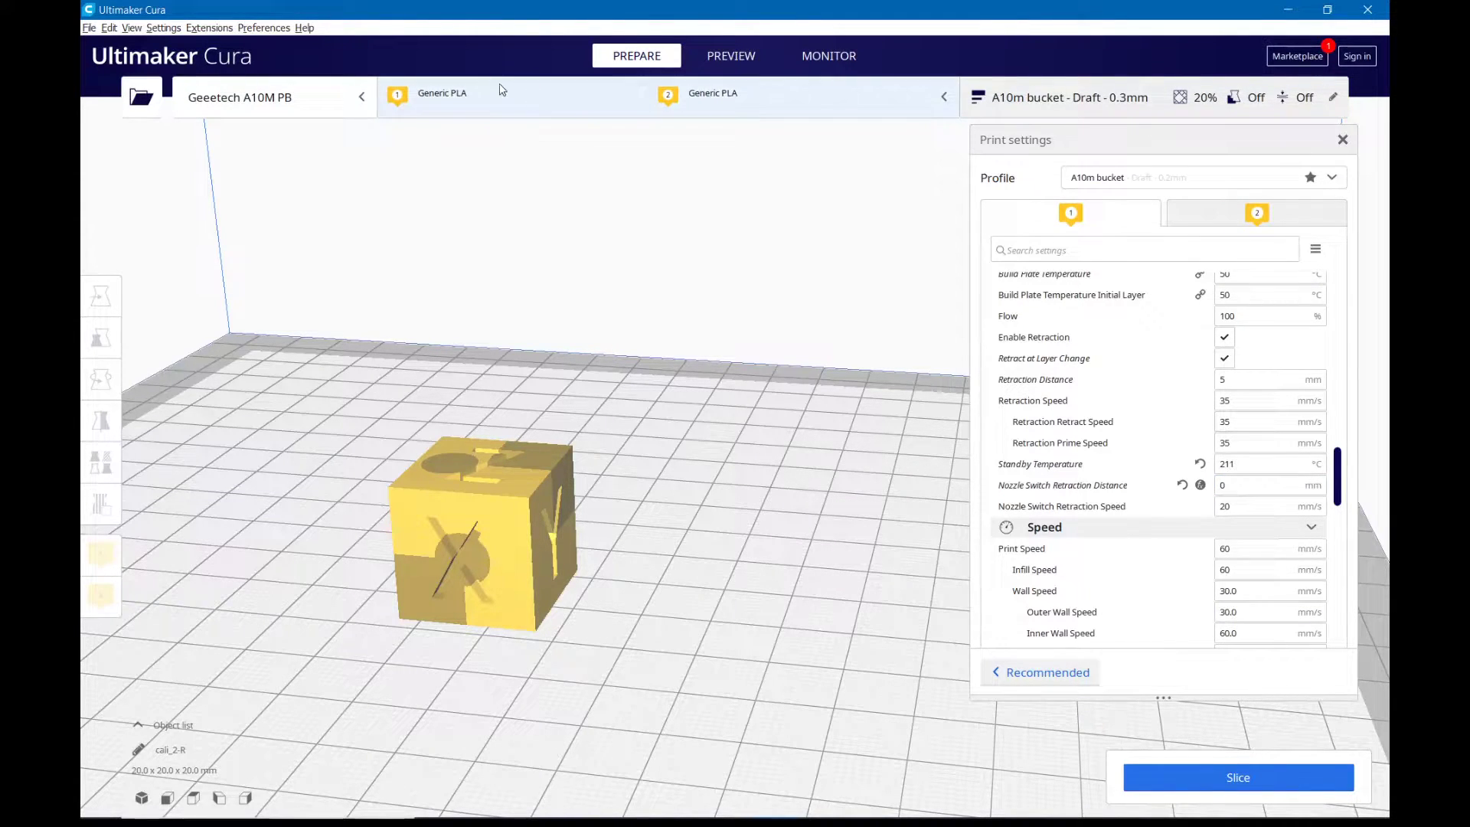
left_click(164, 29)
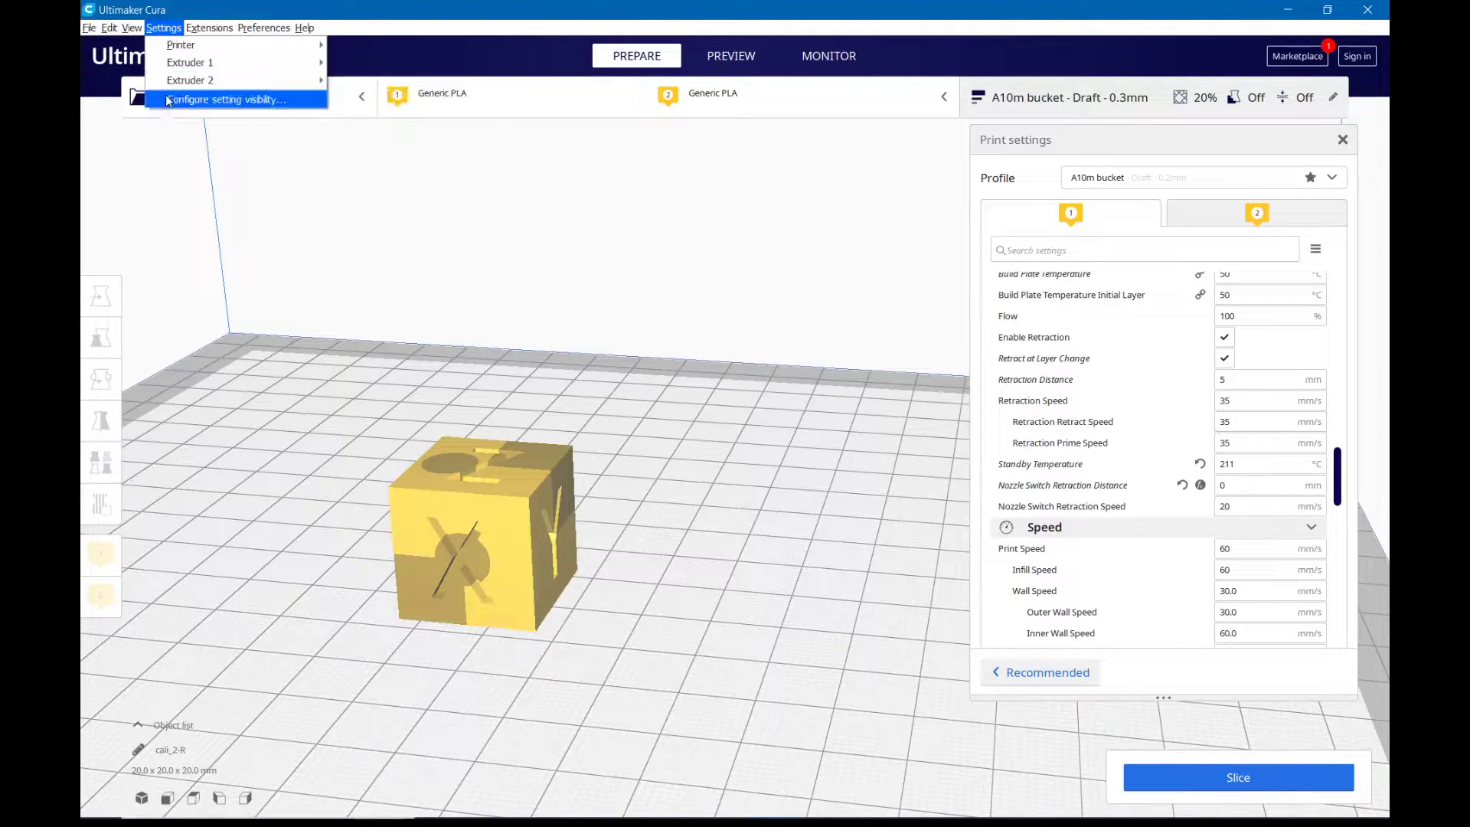
Open the Geeetech A10M PB Machine Settings and enlarge the dialog to show full G-code
mouse_move(184, 45)
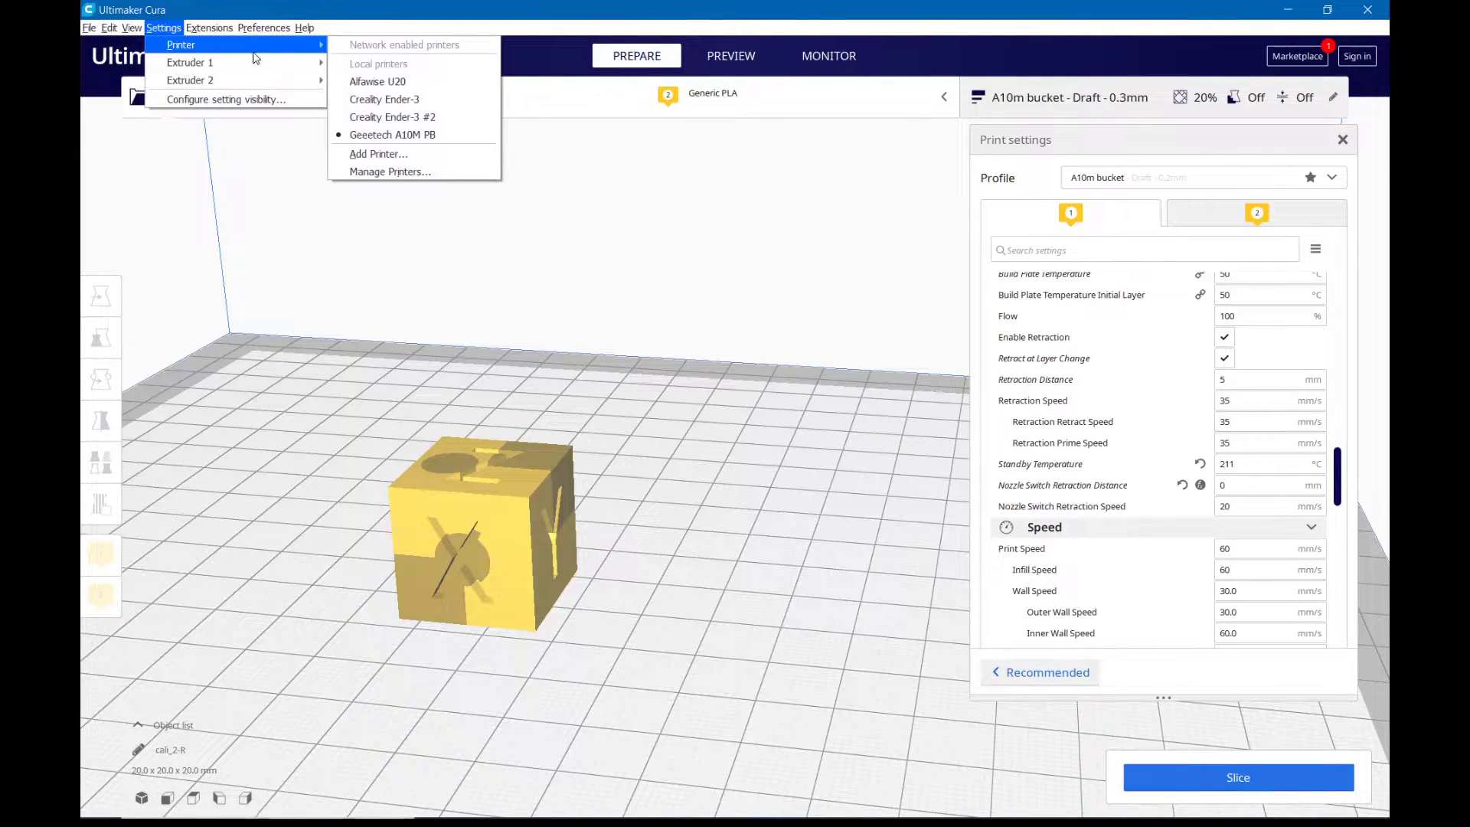
left_click(376, 173)
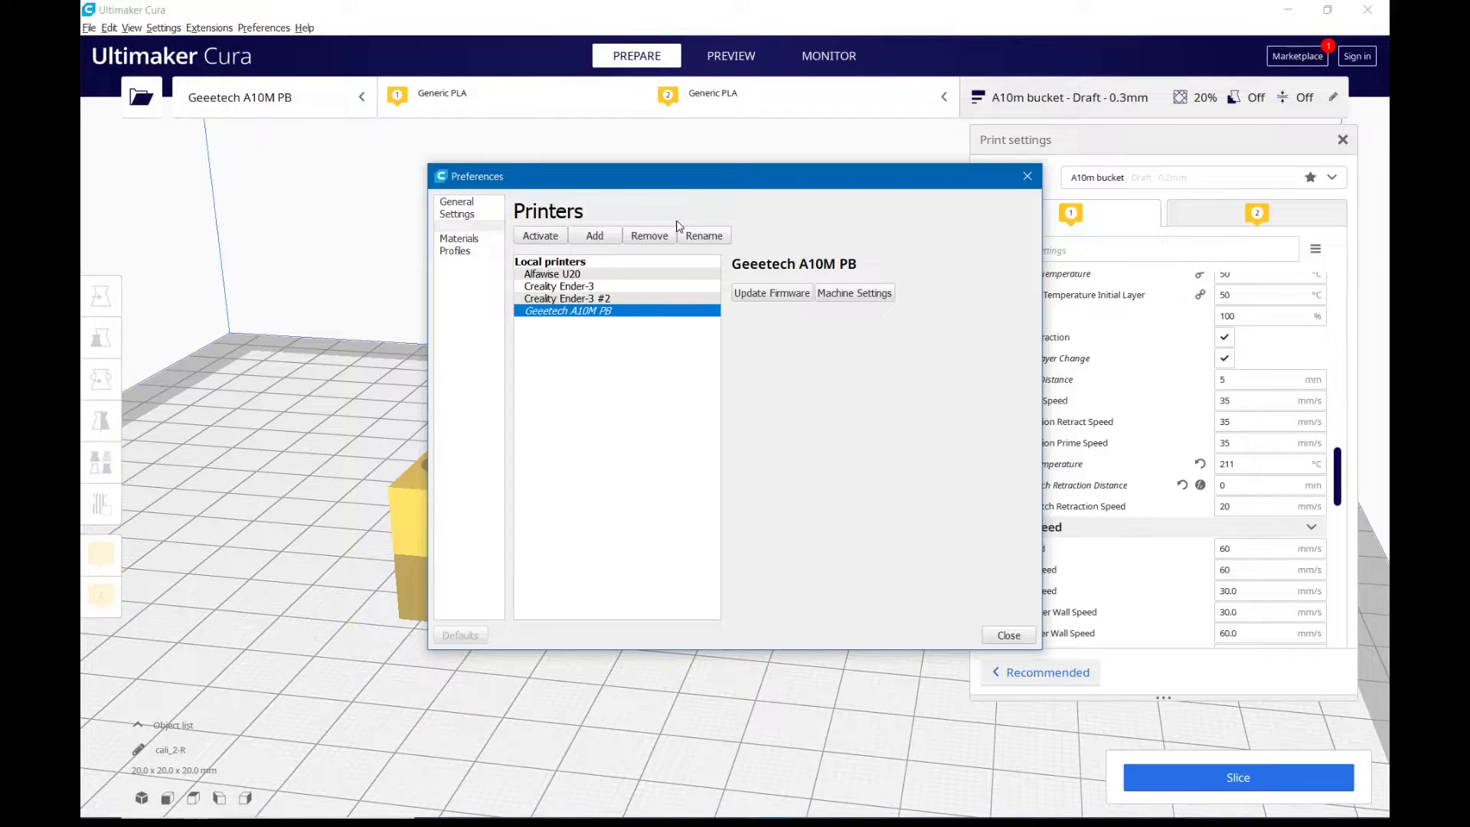
left_click(838, 295)
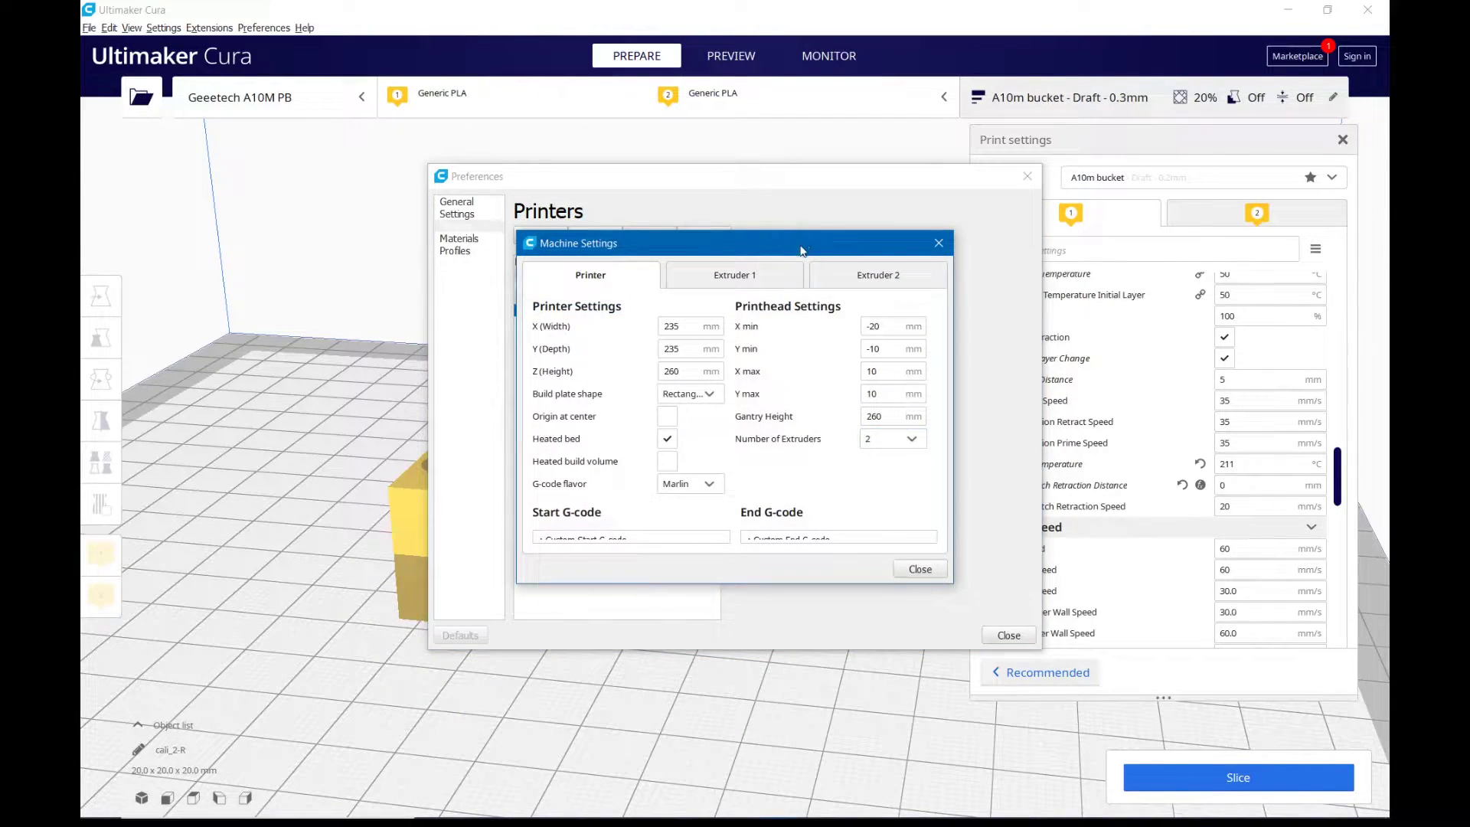
left_click_drag(801, 251, 539, 158)
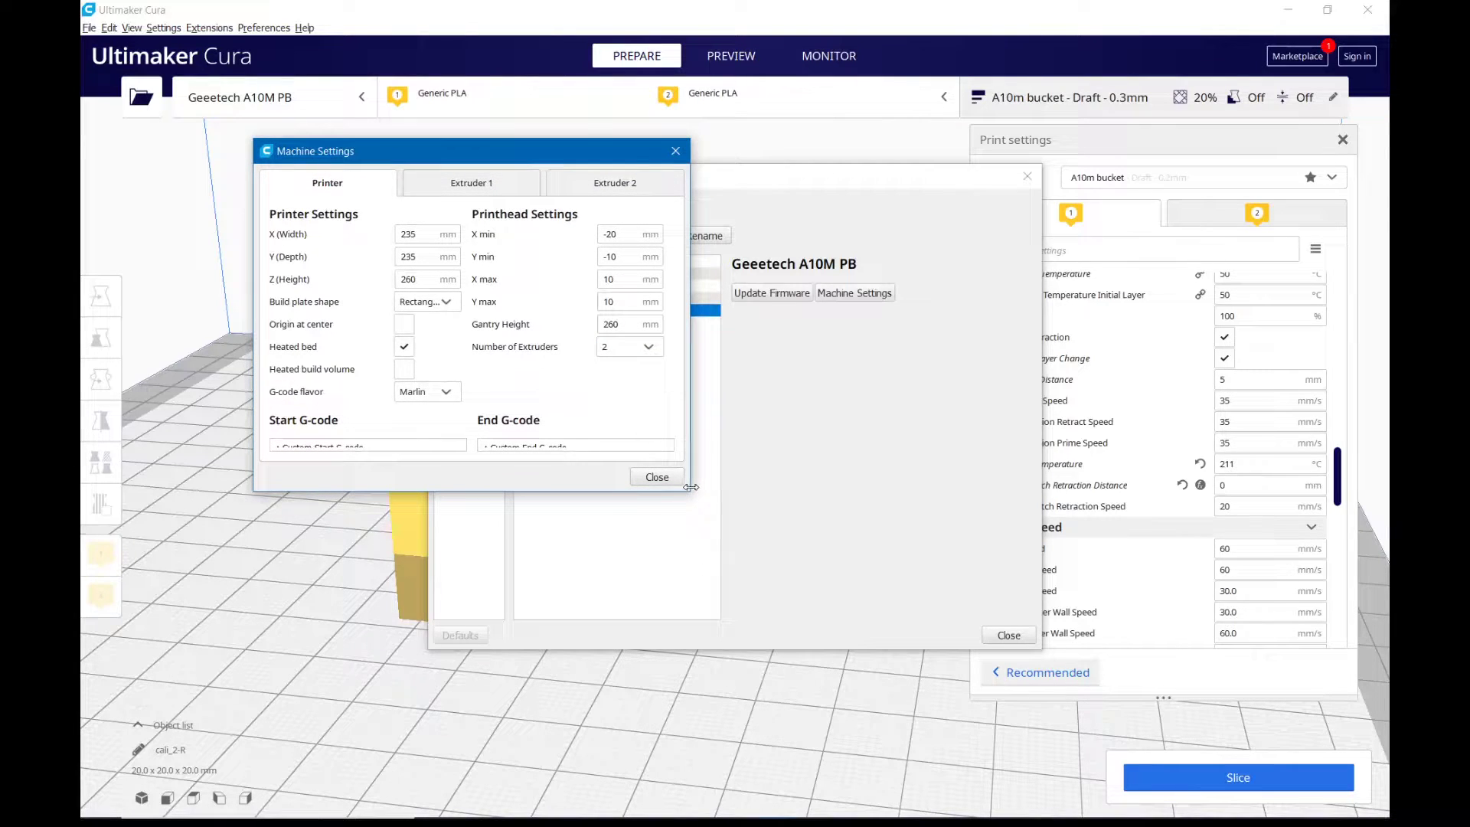
left_click_drag(686, 490, 1097, 744)
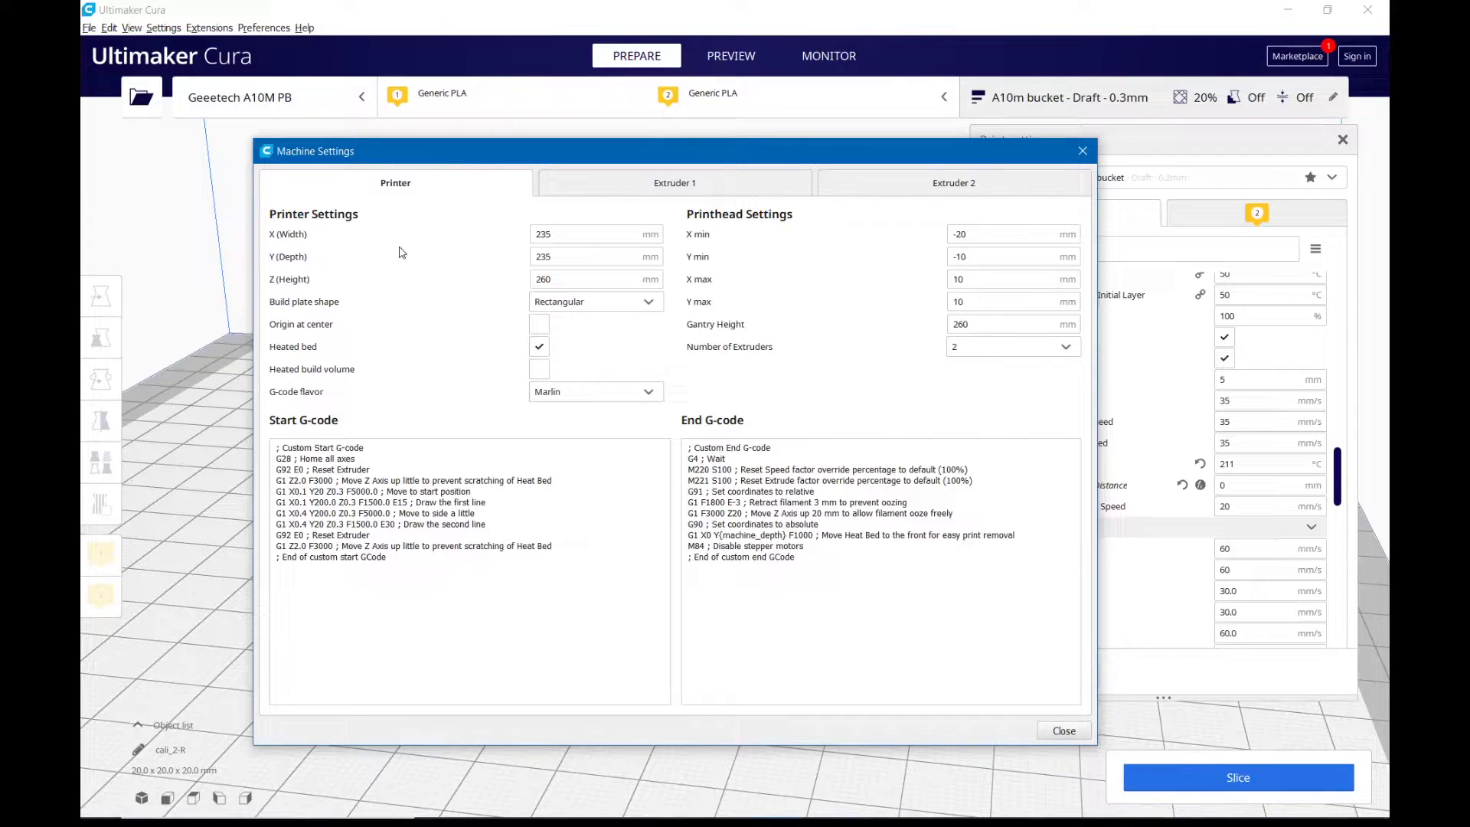
Show Extruder 1's 0.4 mm nozzle start G-code: extrude 25 mm, then retract 3 mm
left_click(642, 193)
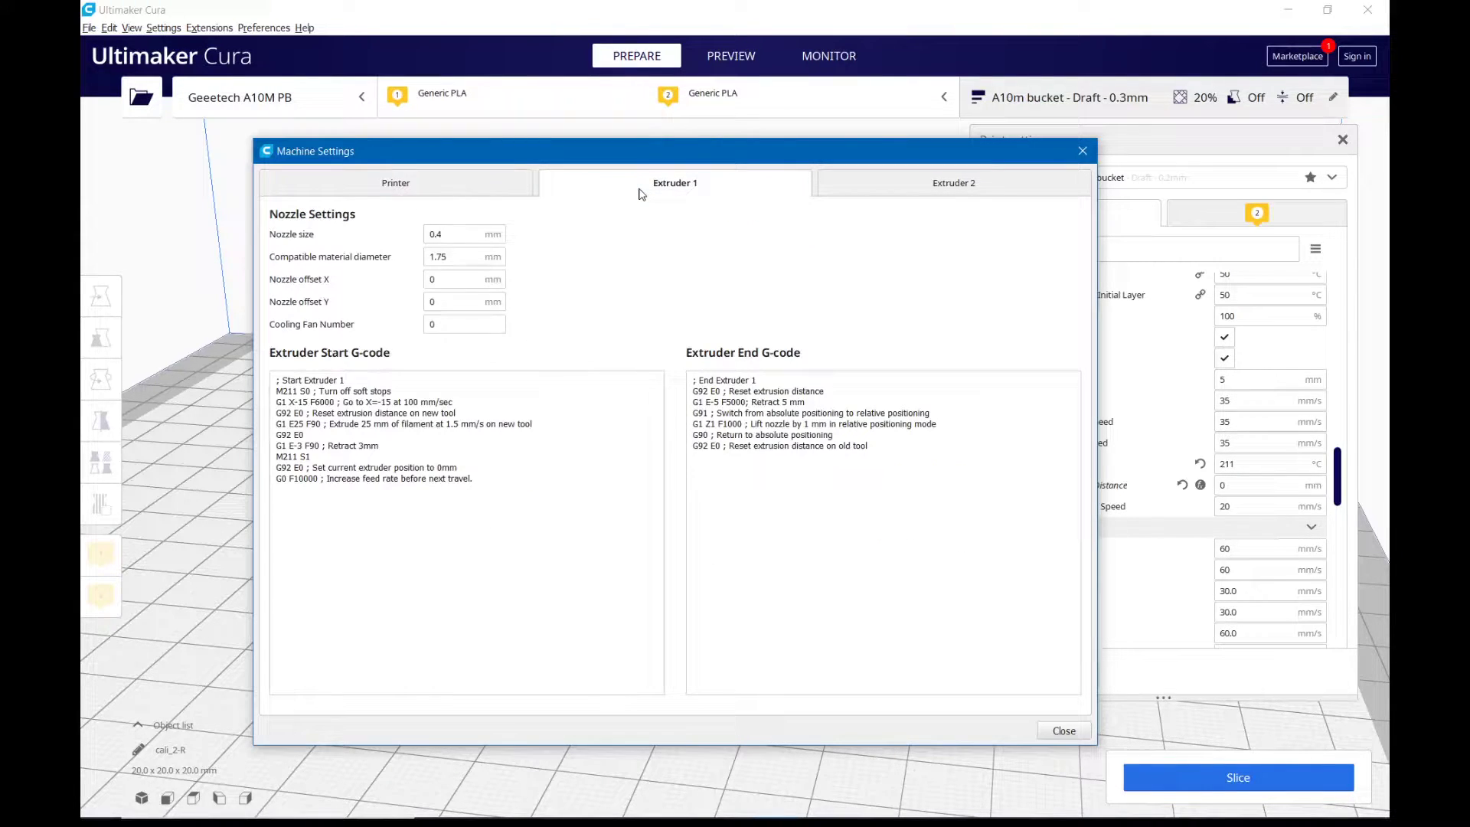
left_click(958, 189)
left_click(759, 194)
mouse_move(796, 812)
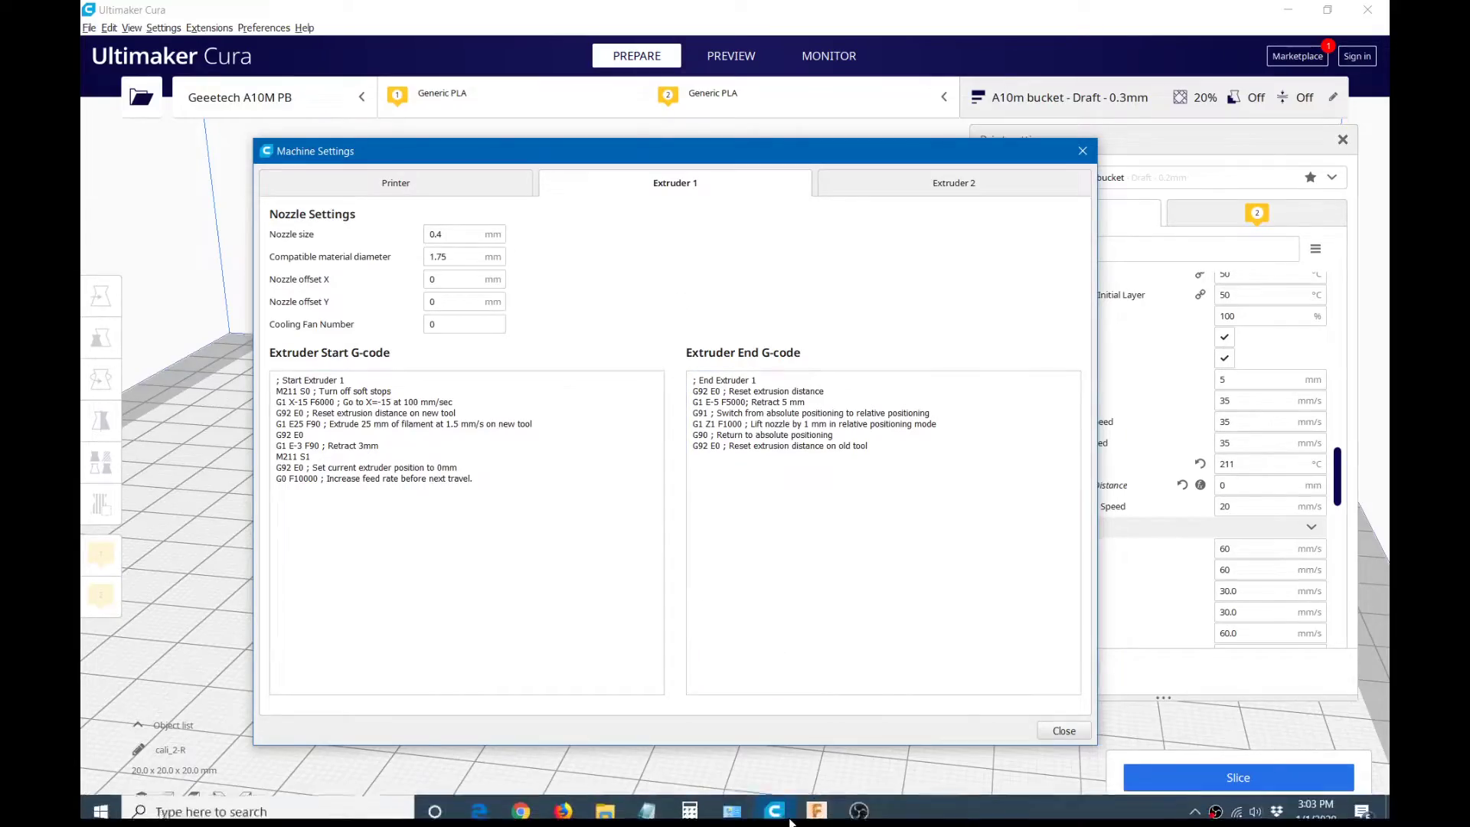